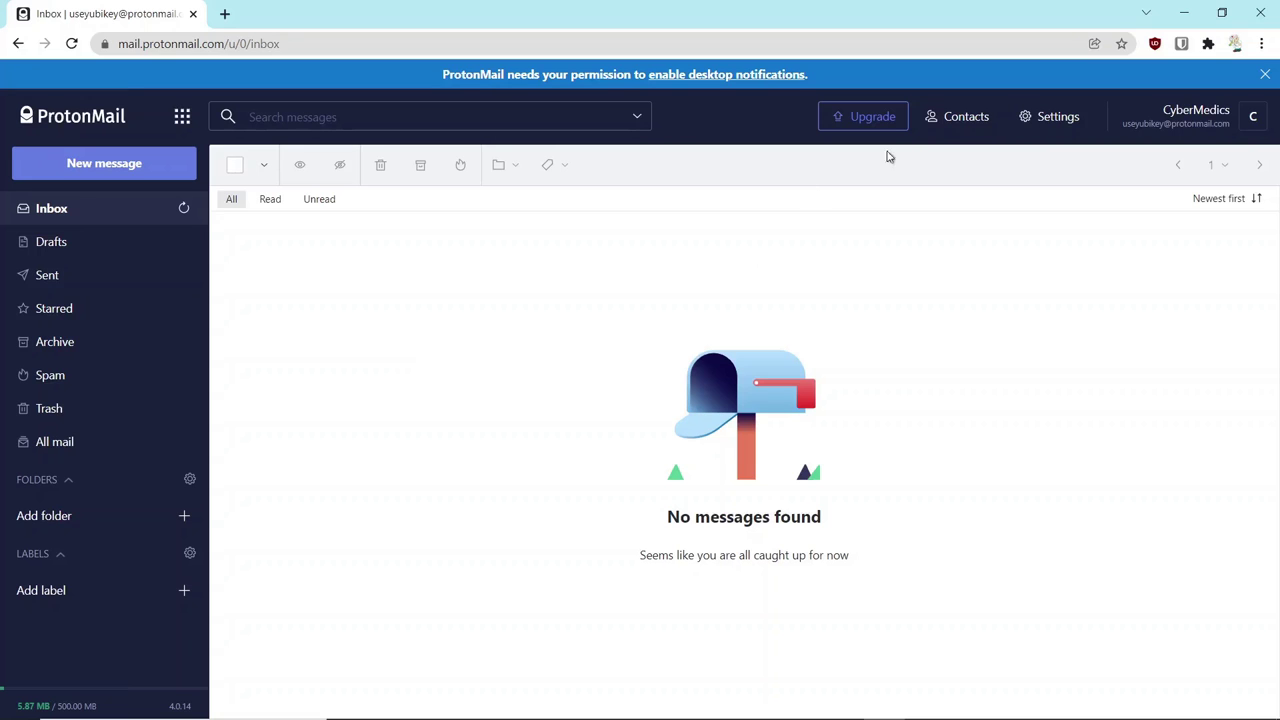
# - Switch on the Two-factor authentication toggle under Account and password and advance to the QR code
pyautogui.click(1043, 119)
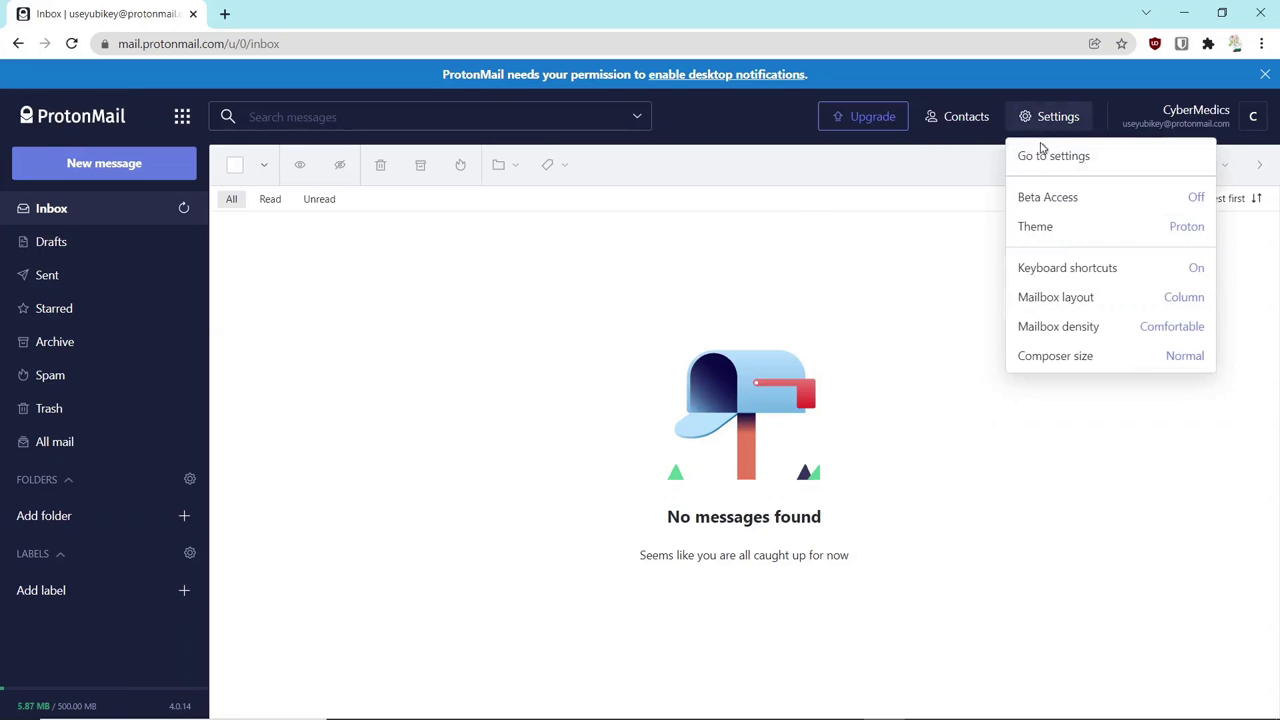
pyautogui.click(1040, 154)
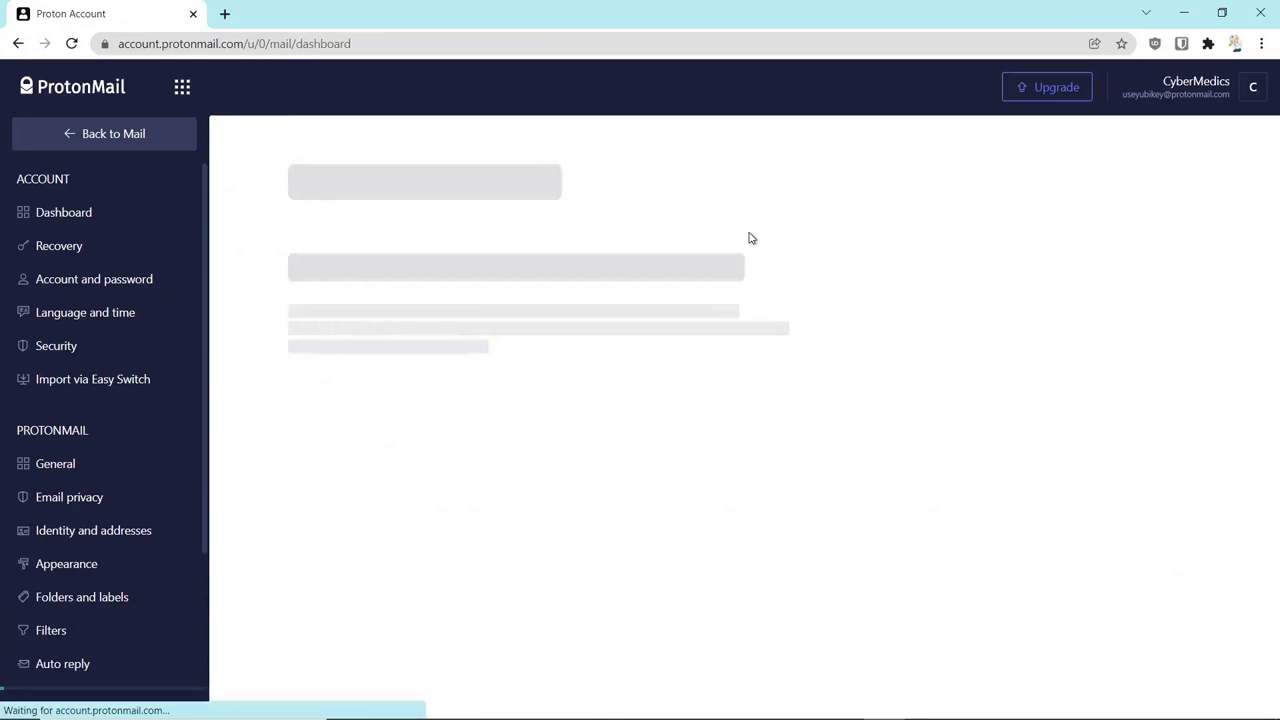
pyautogui.click(82, 281)
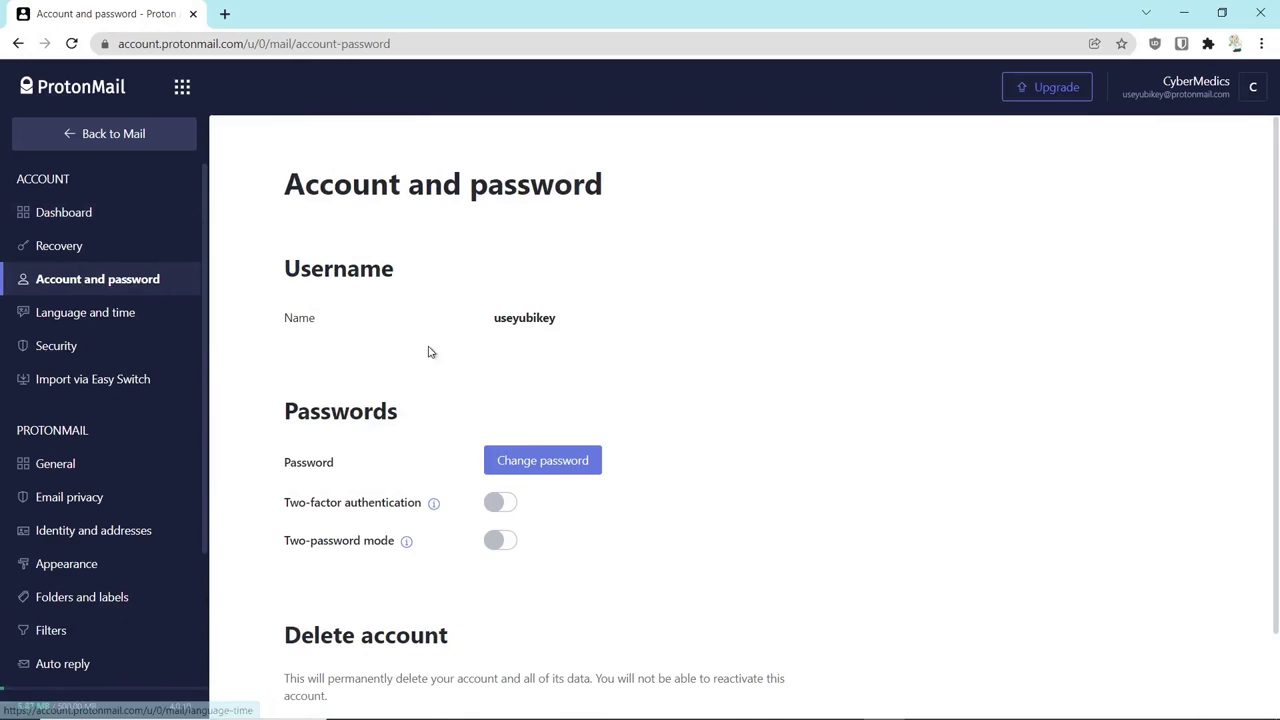
pyautogui.click(499, 504)
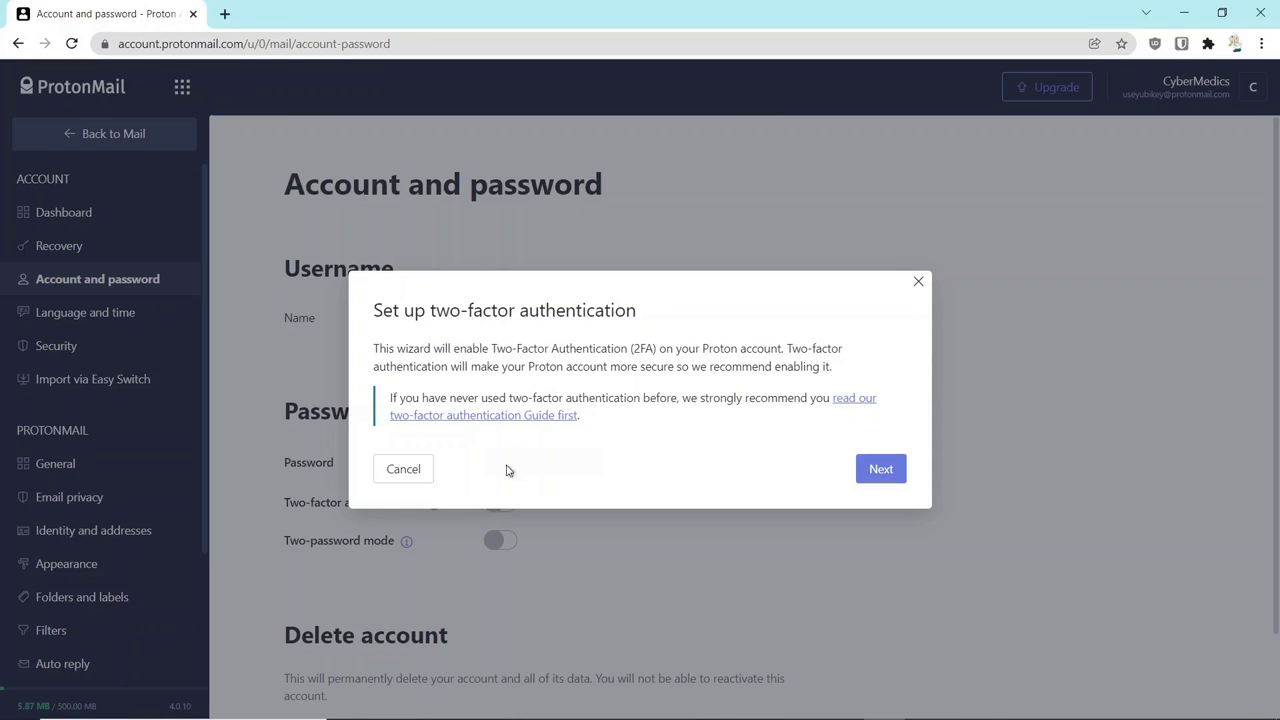
pyautogui.click(881, 470)
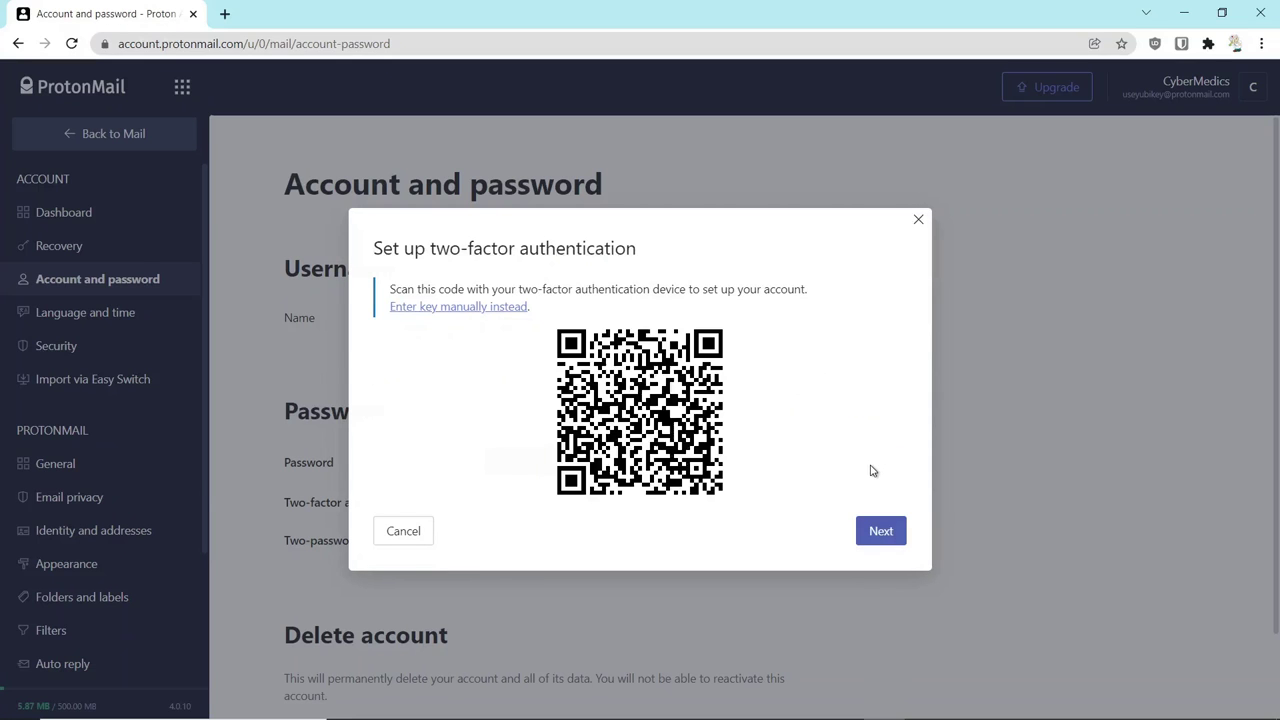
pyautogui.hotkey('alt', 'Tab')
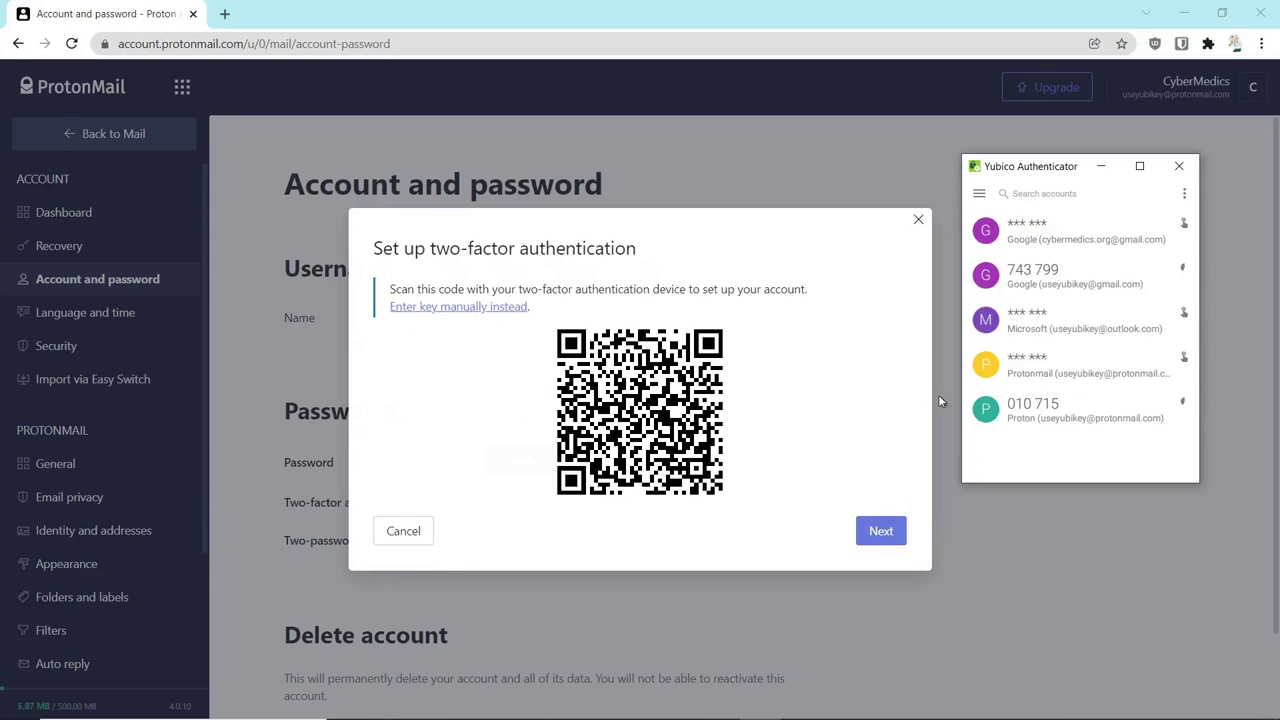
# - Delete the Proton and Protonmail accounts in Yubico Authenticator, confirming each deletion
pyautogui.moveTo(1030, 168); pyautogui.dragTo(1039, 140)
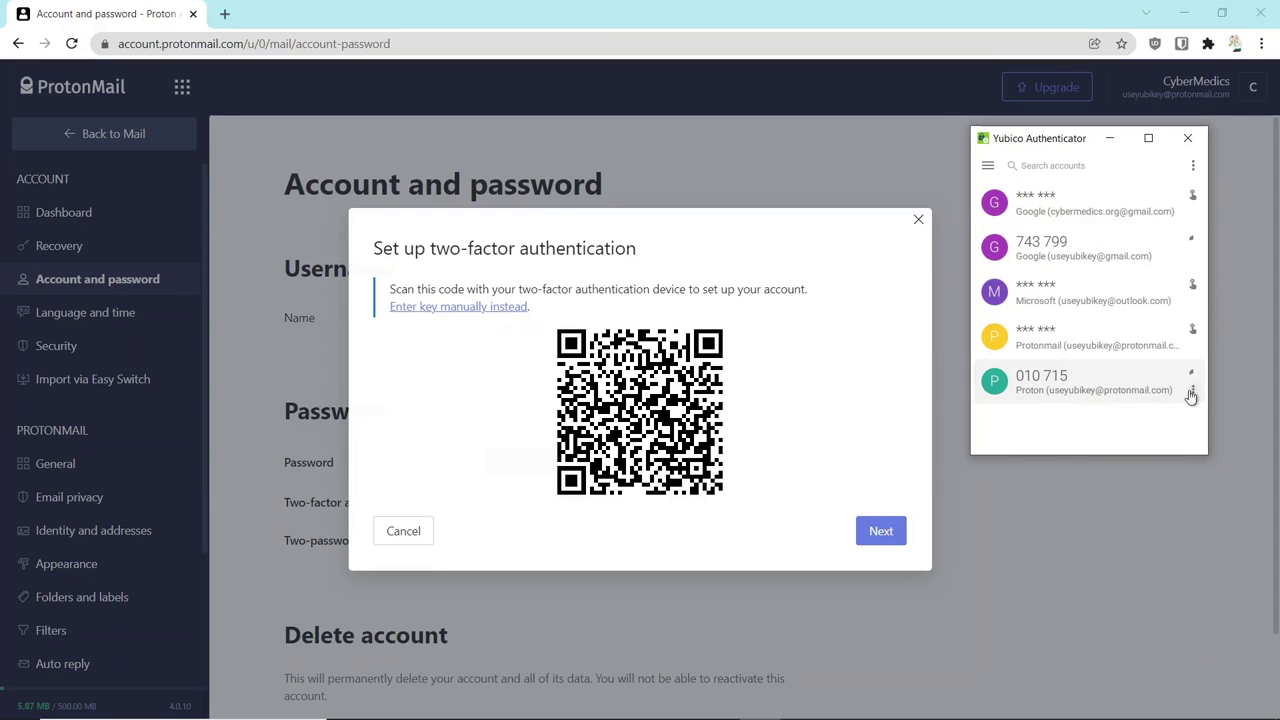
pyautogui.click(1192, 396)
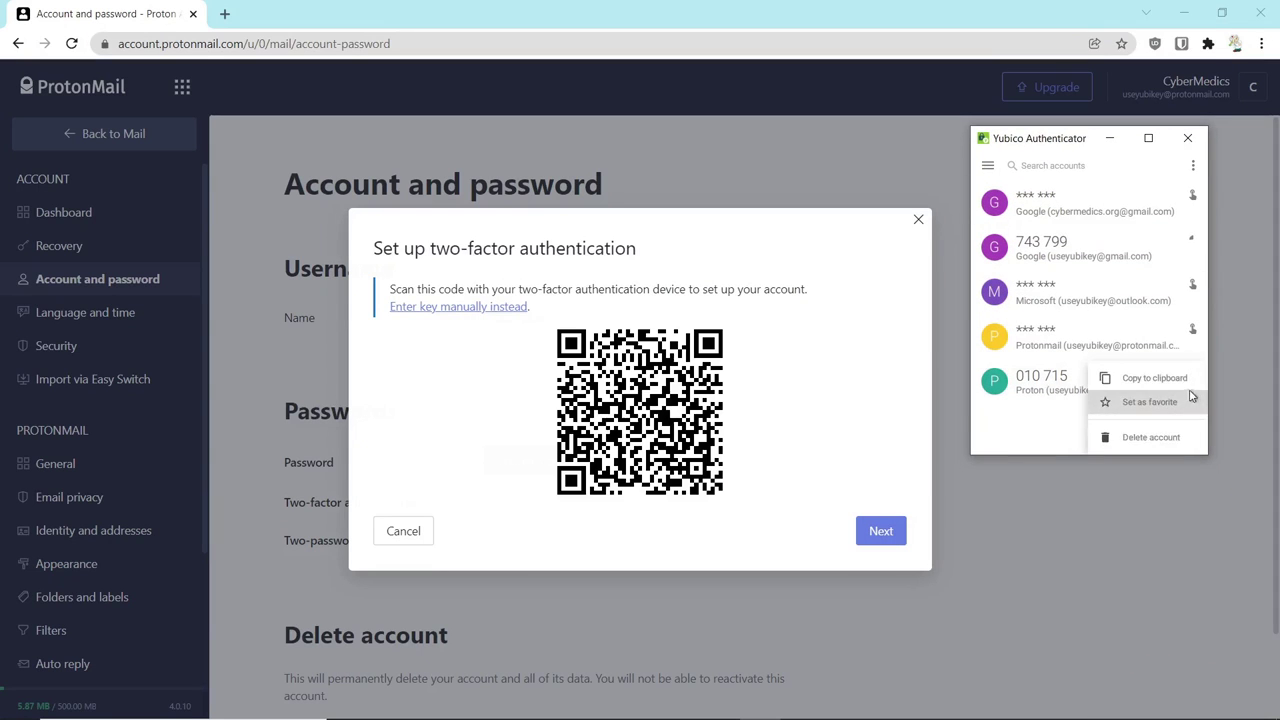
pyautogui.click(1138, 432)
pyautogui.click(1143, 362)
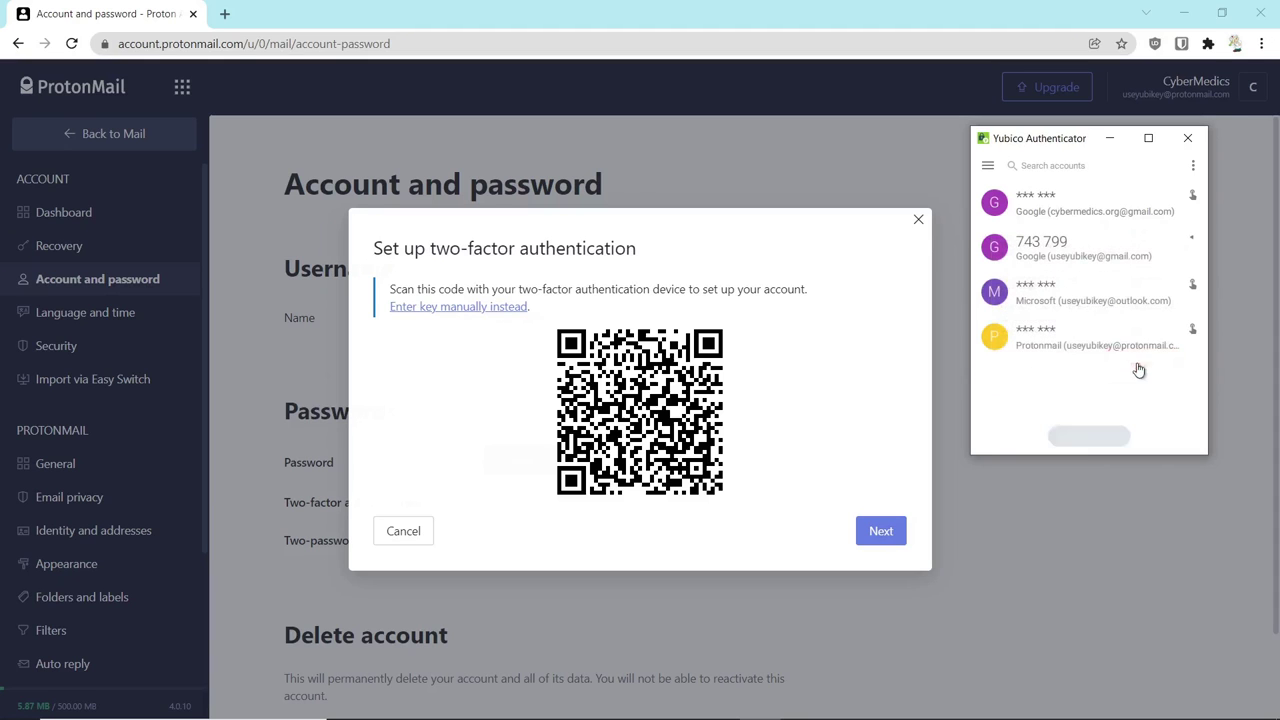
pyautogui.click(1192, 348)
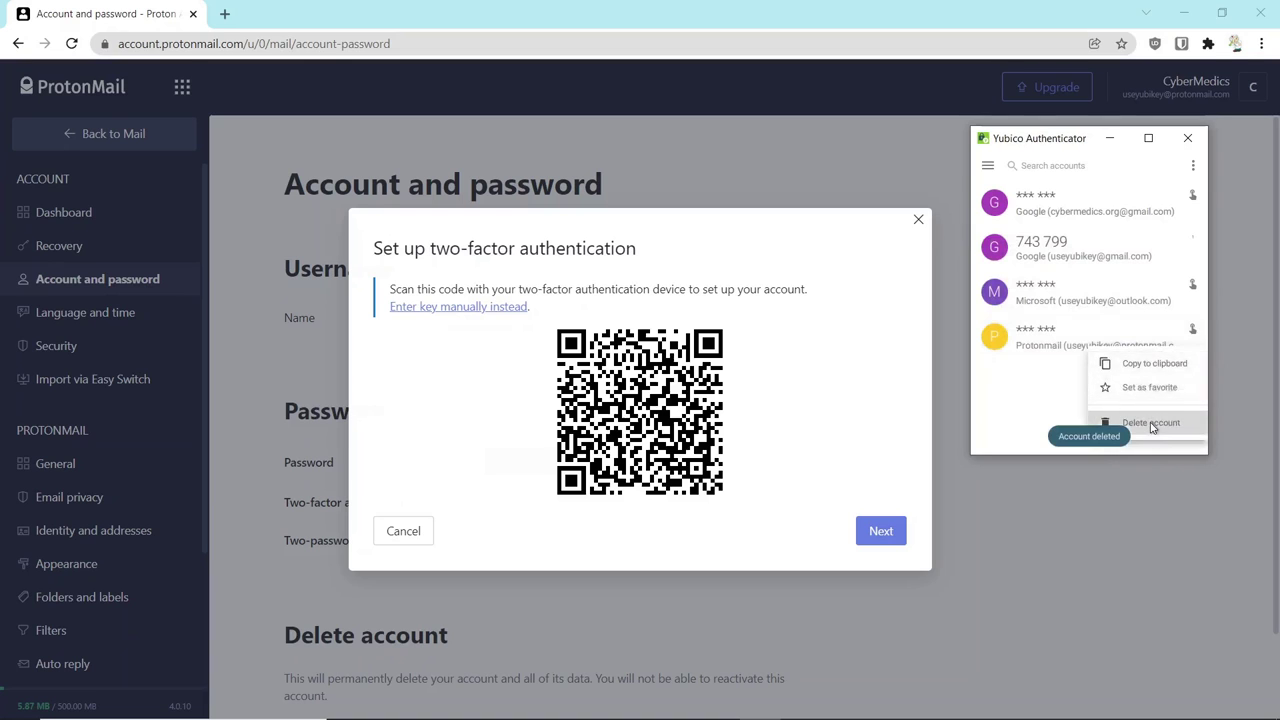
pyautogui.click(1150, 427)
pyautogui.click(1137, 370)
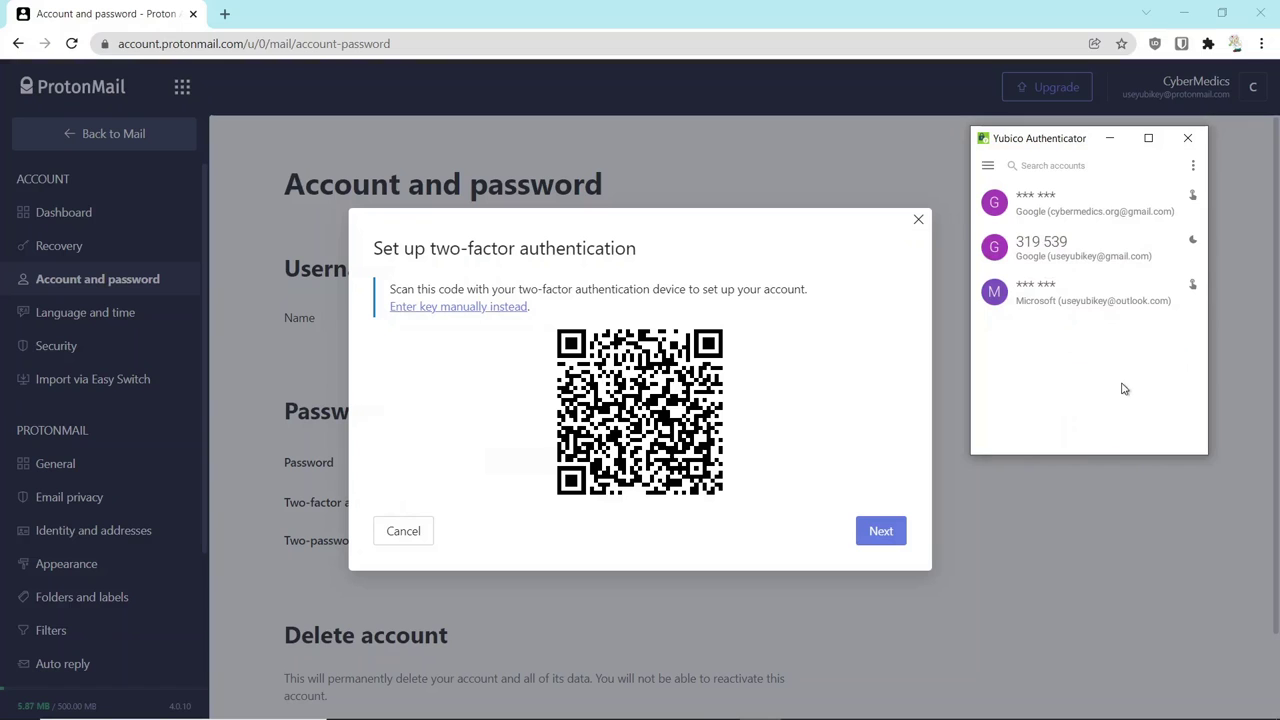
# - Reveal the manual setup key in ProtonMail and copy it
pyautogui.click(495, 310)
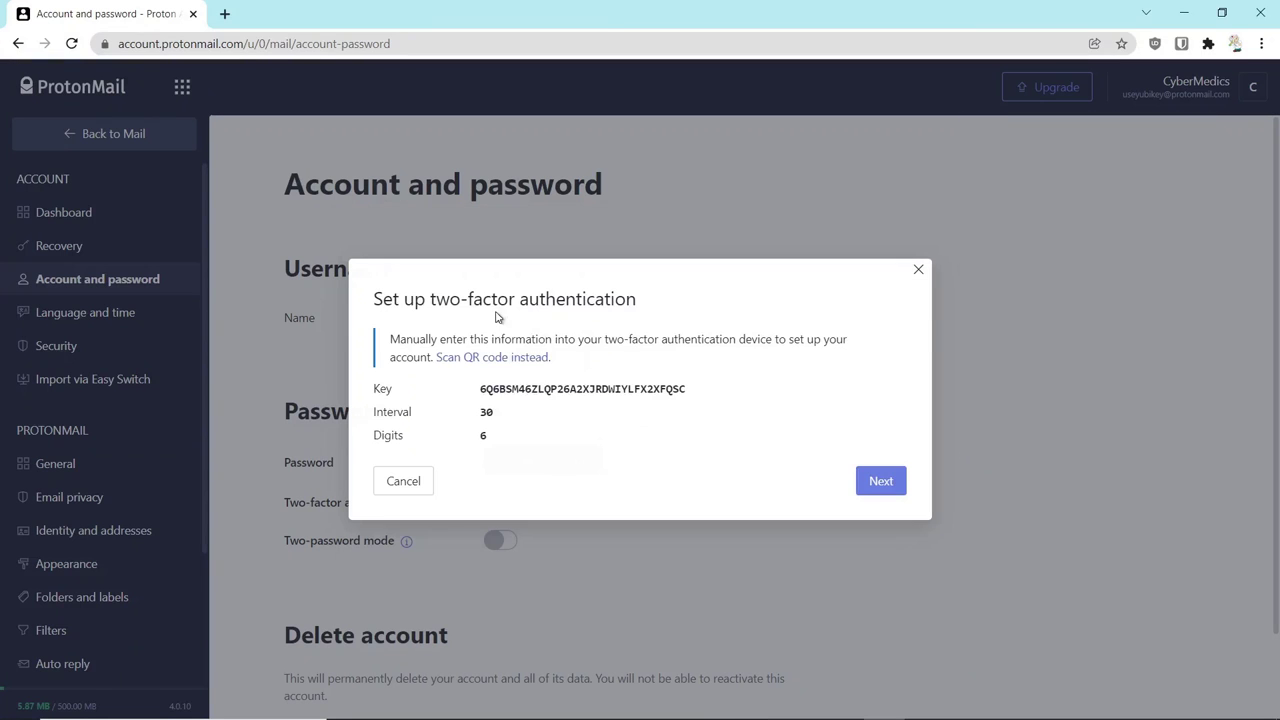
pyautogui.moveTo(712, 392); pyautogui.dragTo(476, 388)
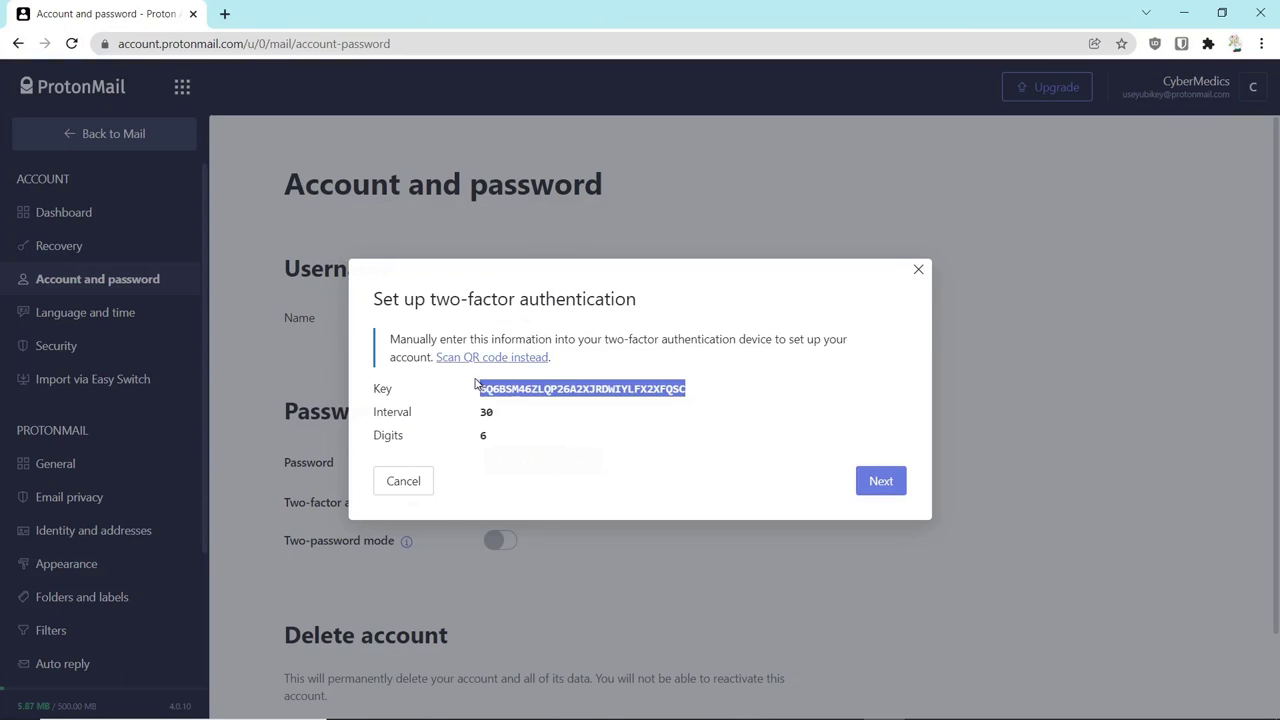
pyautogui.rightClick(633, 388)
pyautogui.click(652, 398)
# - Paste the setup key into a new Notepad document, then return to the setup dialog
pyautogui.hotkey('alt', 'Tab')
pyautogui.press('Escape')
pyautogui.press('super+r')
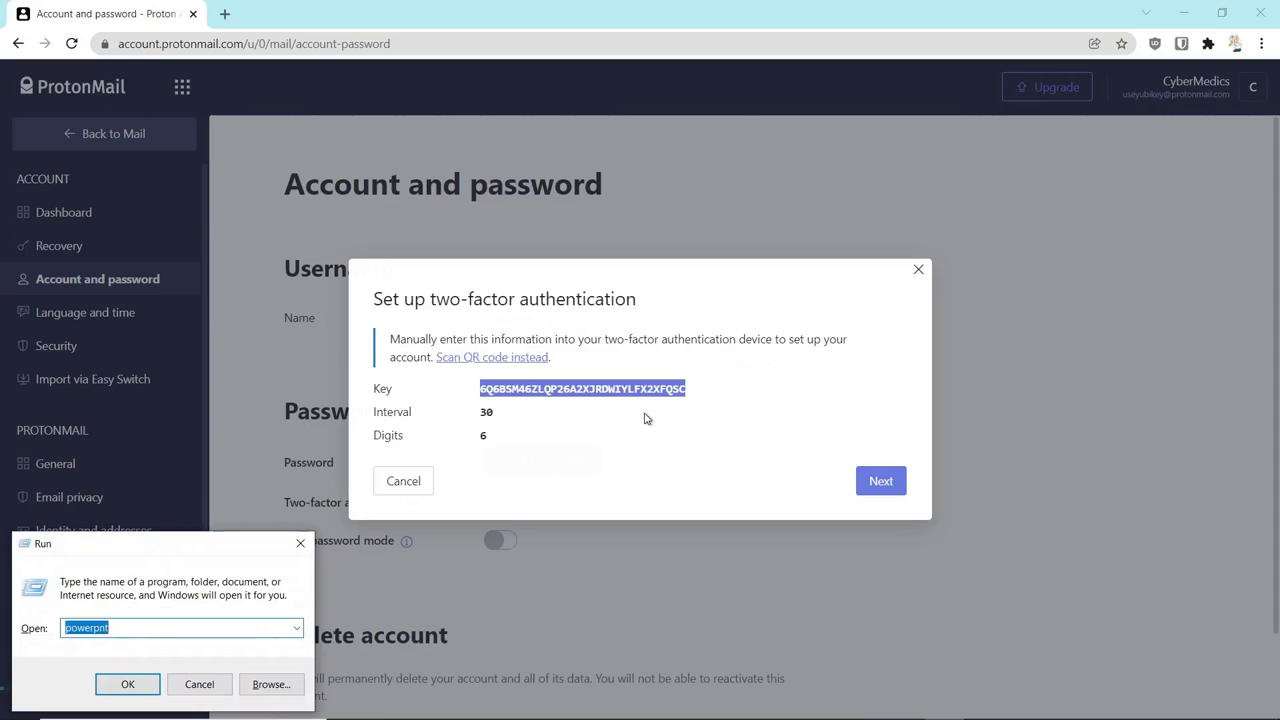
pyautogui.write('notepad')
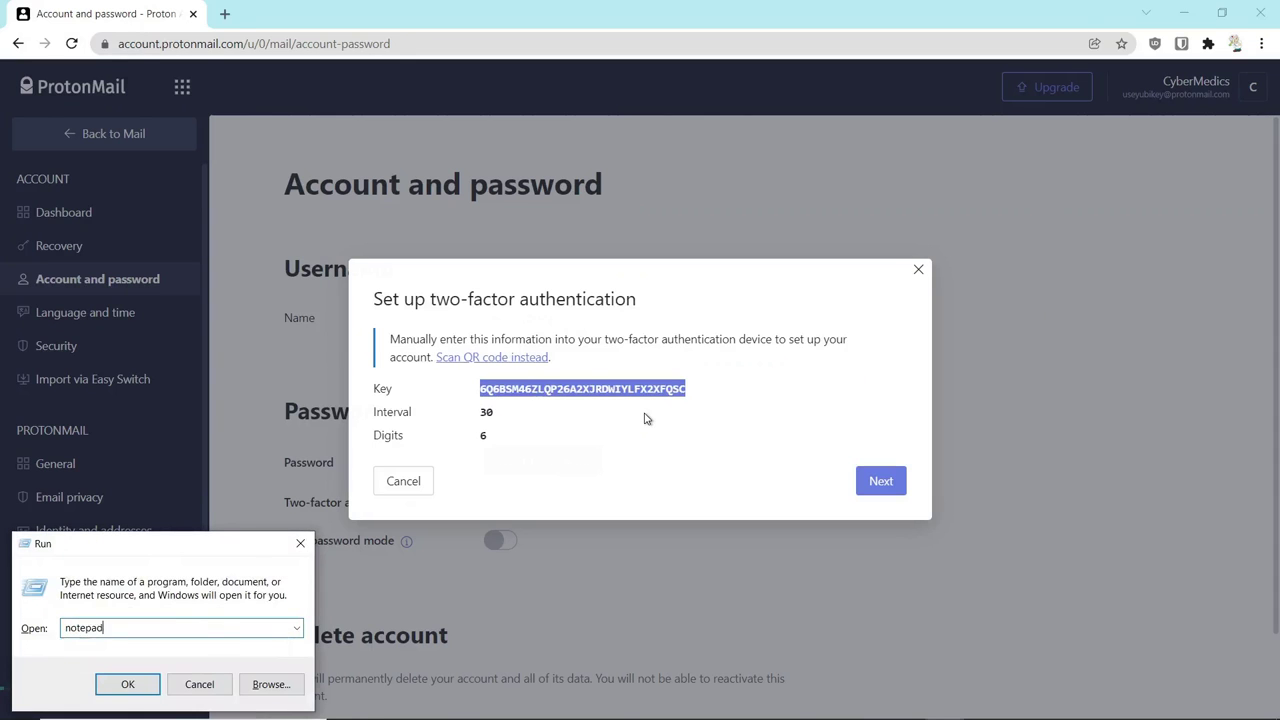
pyautogui.press('Return')
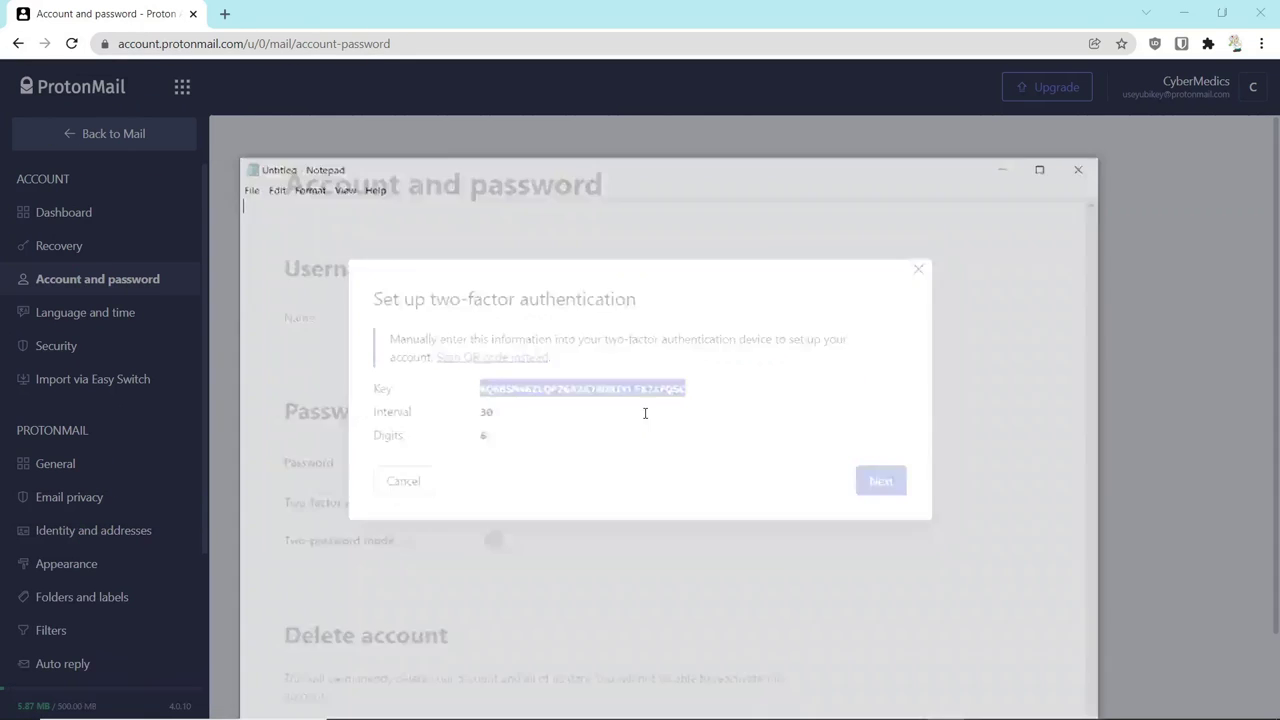
pyautogui.hotkey('ctrl', 'v')
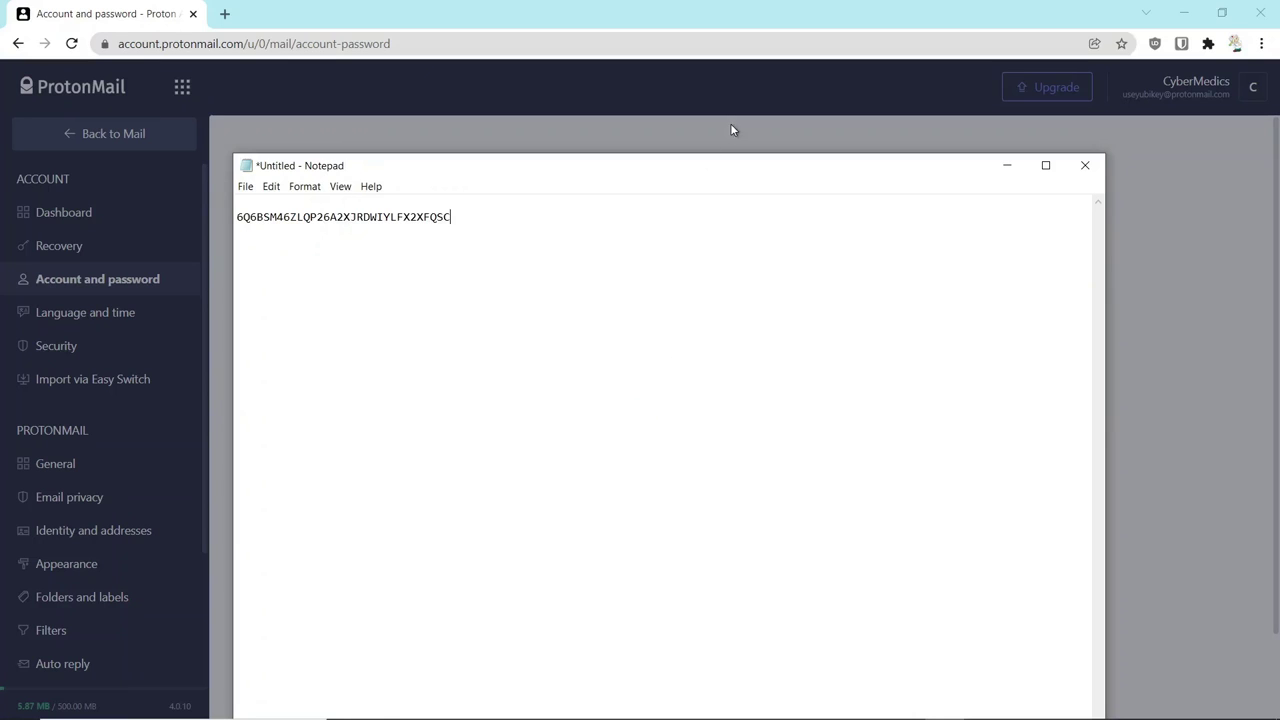
pyautogui.hotkey('alt', 'Tab')
pyautogui.click(664, 381)
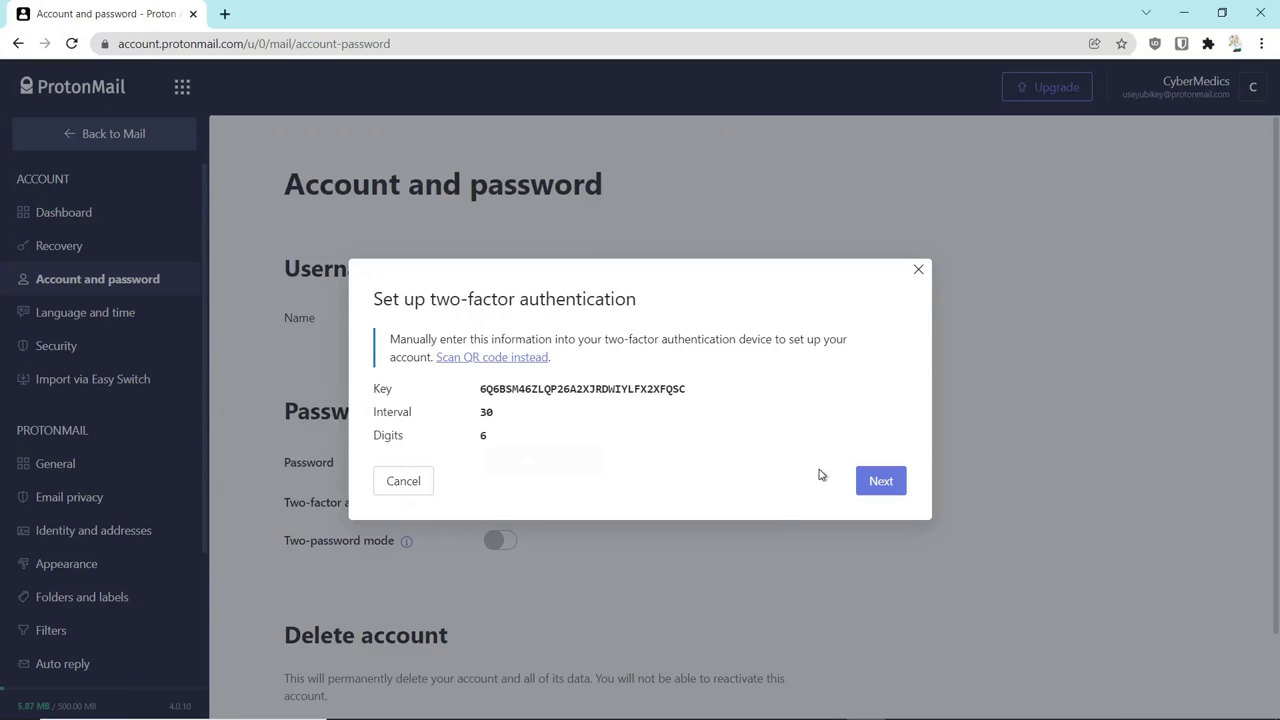
# - Scan the setup QR code into Yubico Authenticator as a new Proton account, then continue ProtonMail's setup
pyautogui.click(466, 358)
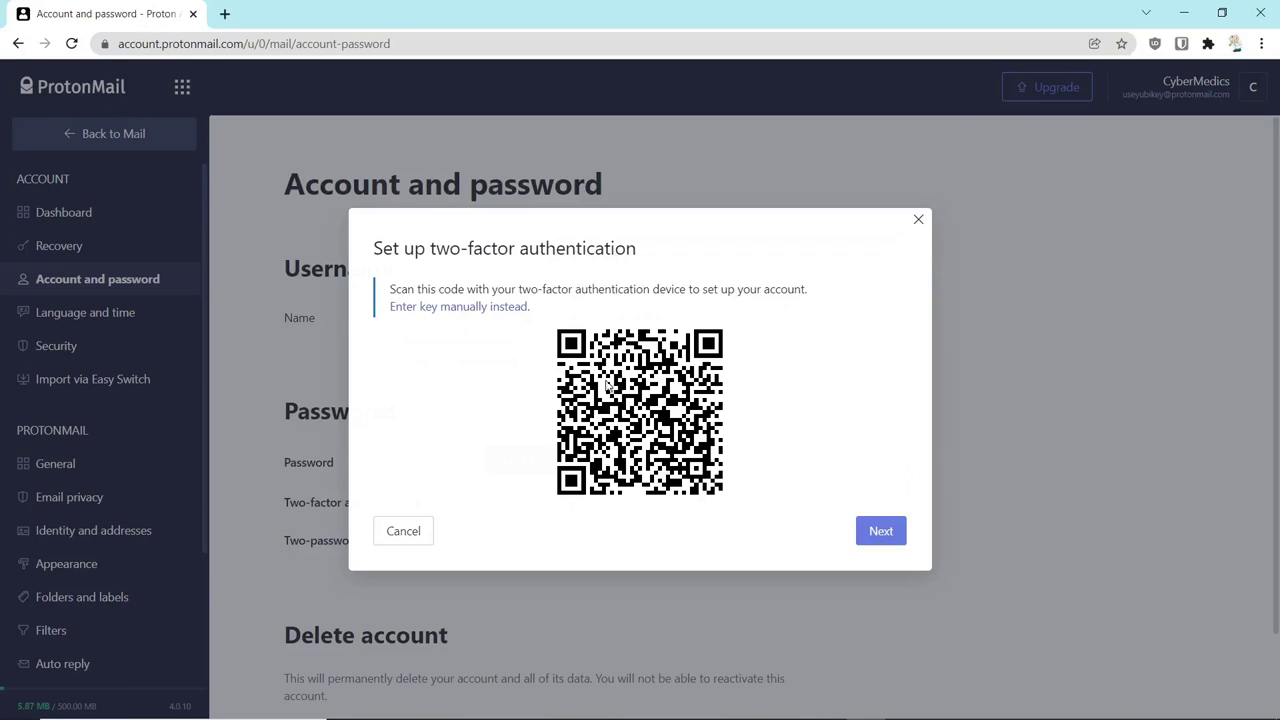
pyautogui.hotkey('alt', 'Tab')
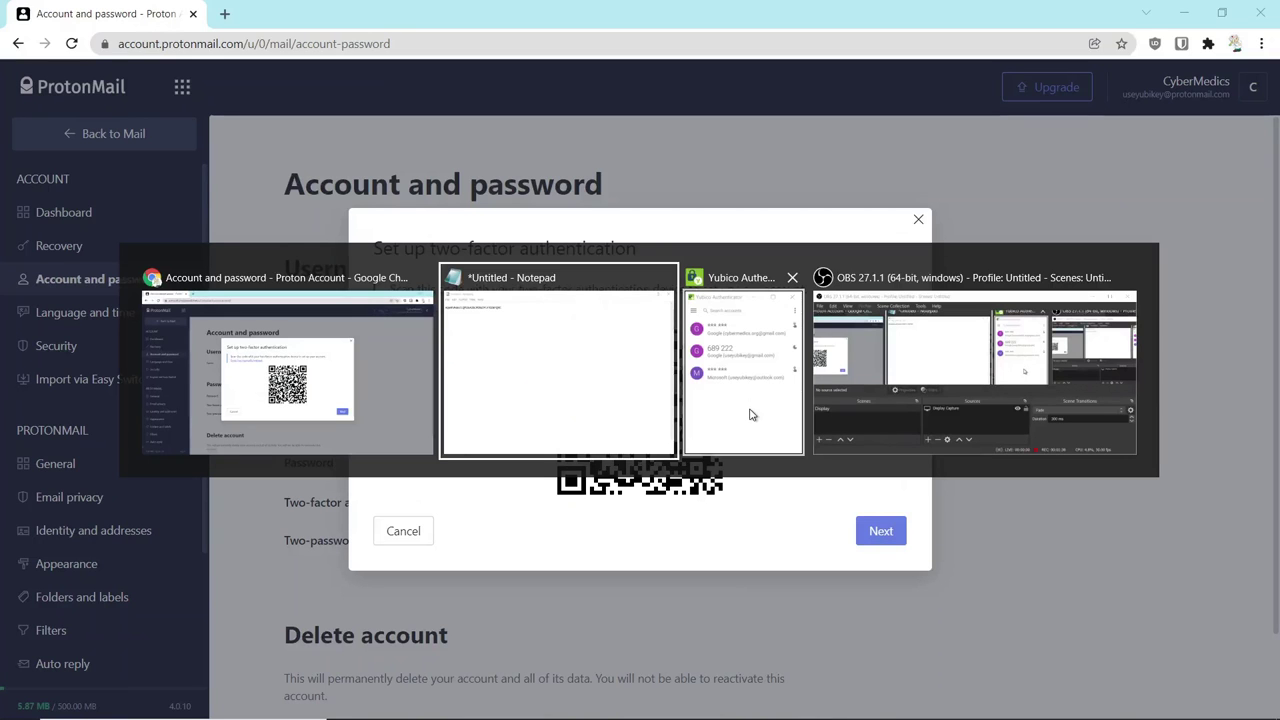
pyautogui.click(751, 414)
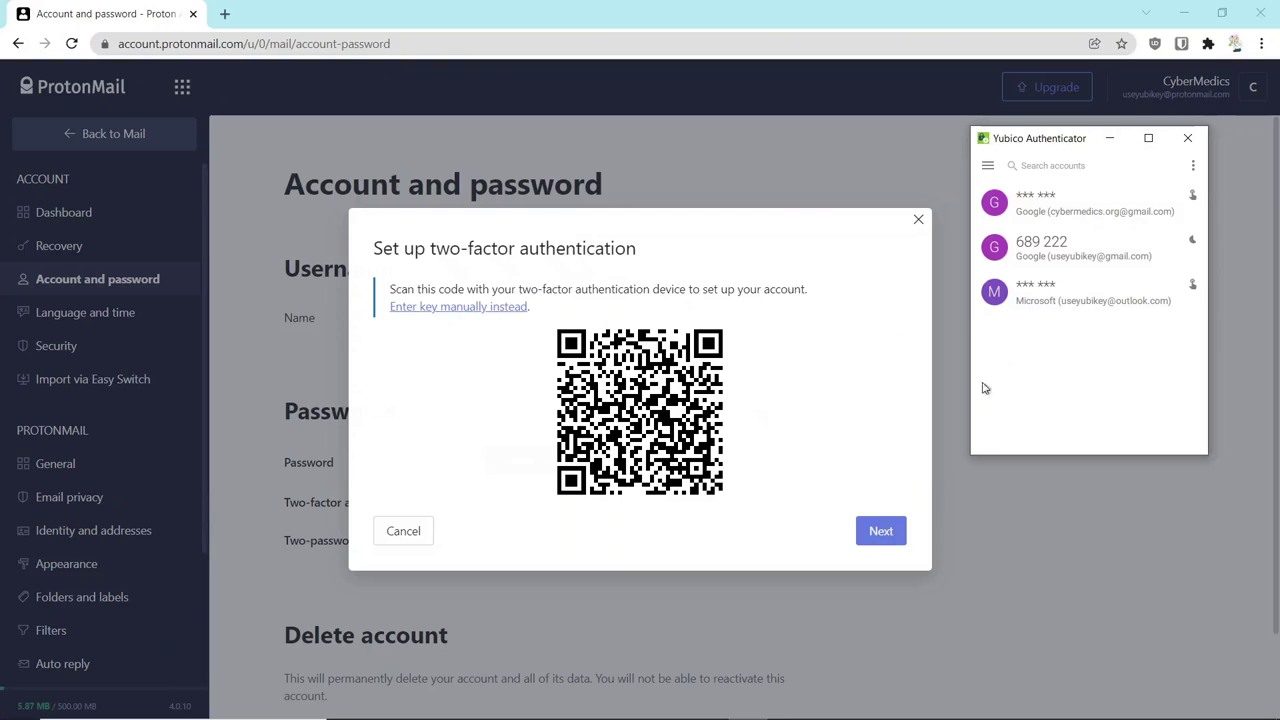
pyautogui.click(1195, 170)
pyautogui.click(1146, 197)
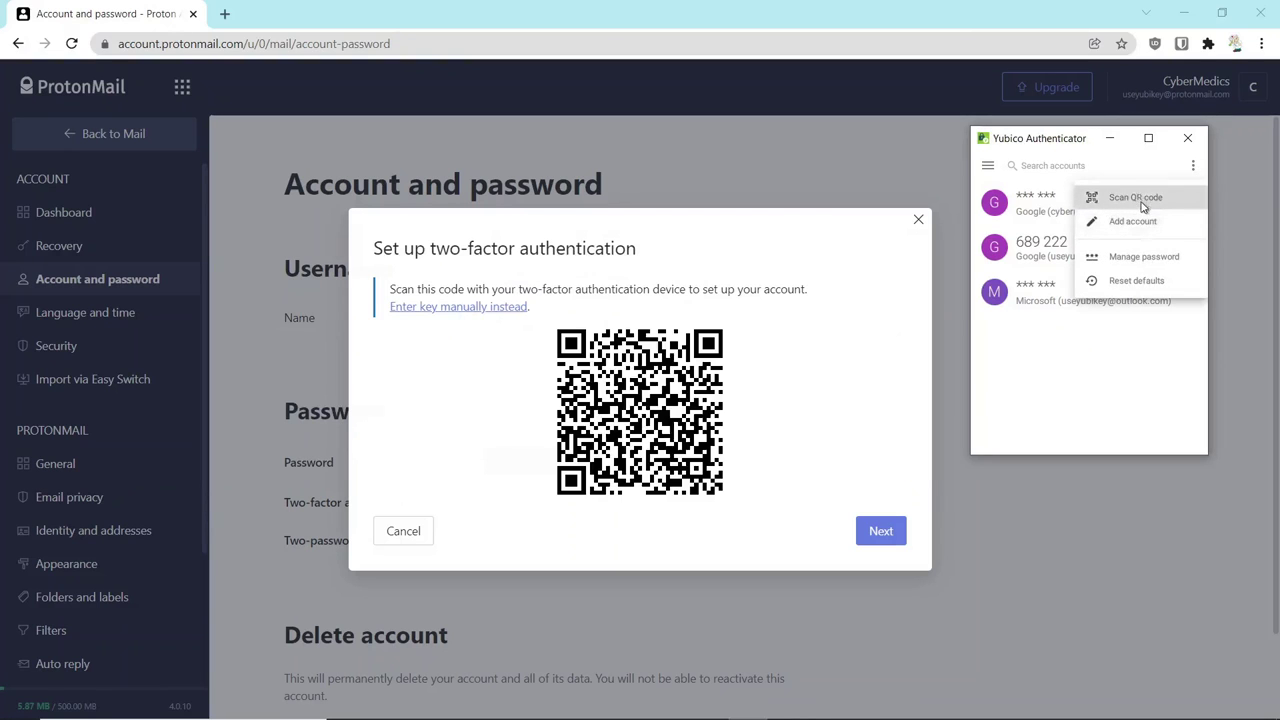
pyautogui.click(1045, 285)
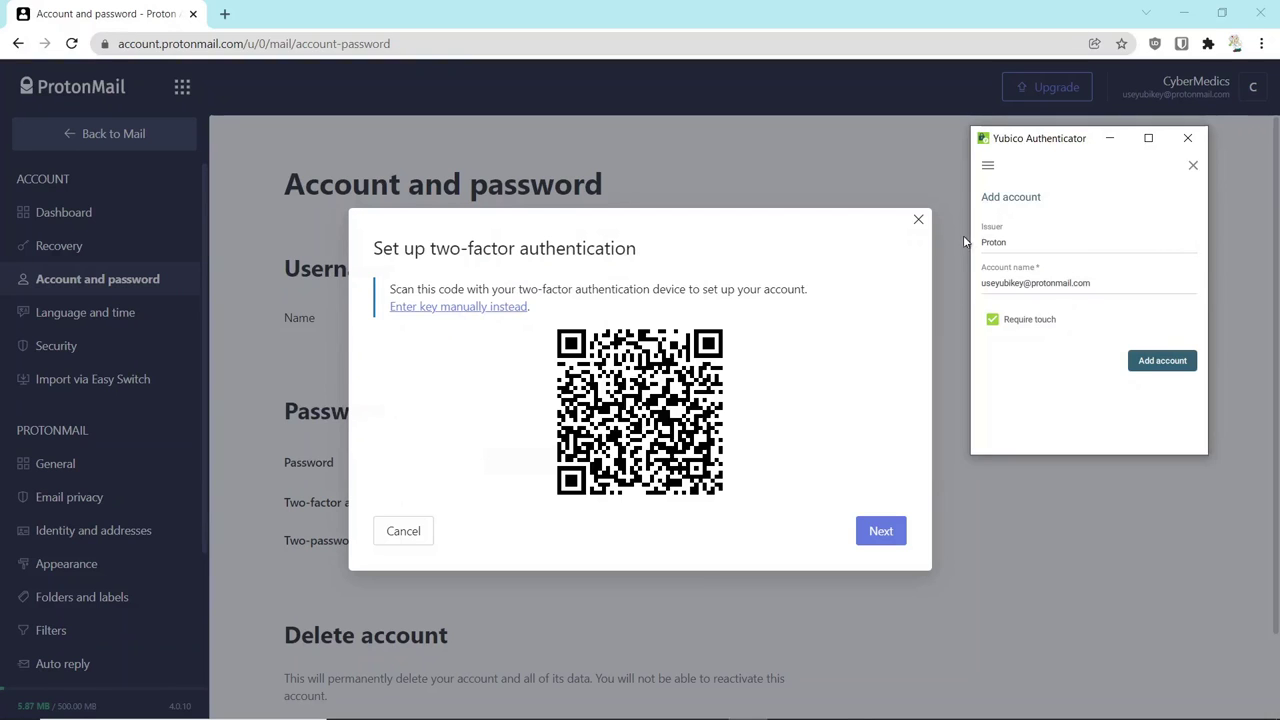
pyautogui.click(1162, 362)
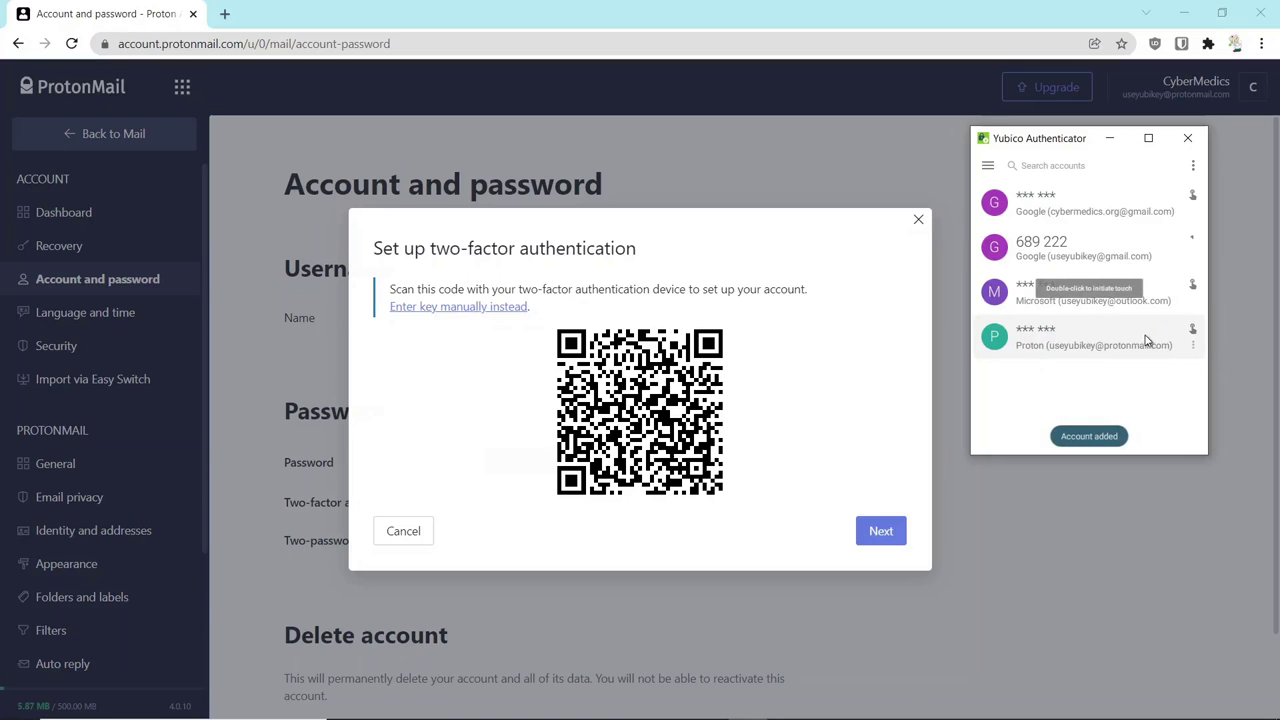
pyautogui.click(868, 529)
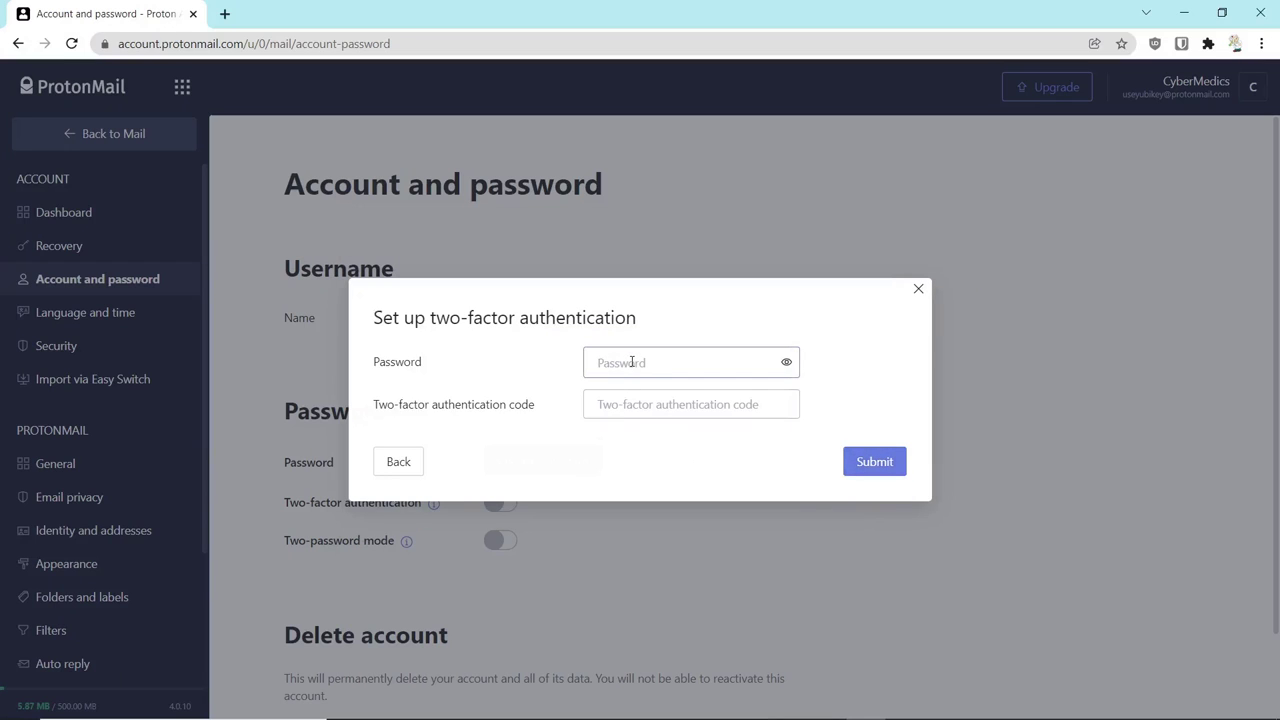
# - Enter the account password and the Proton one-time code from Yubico, then submit
pyautogui.write('••')
pyautogui.click(632, 404)
pyautogui.hotkey('alt', 'Tab')
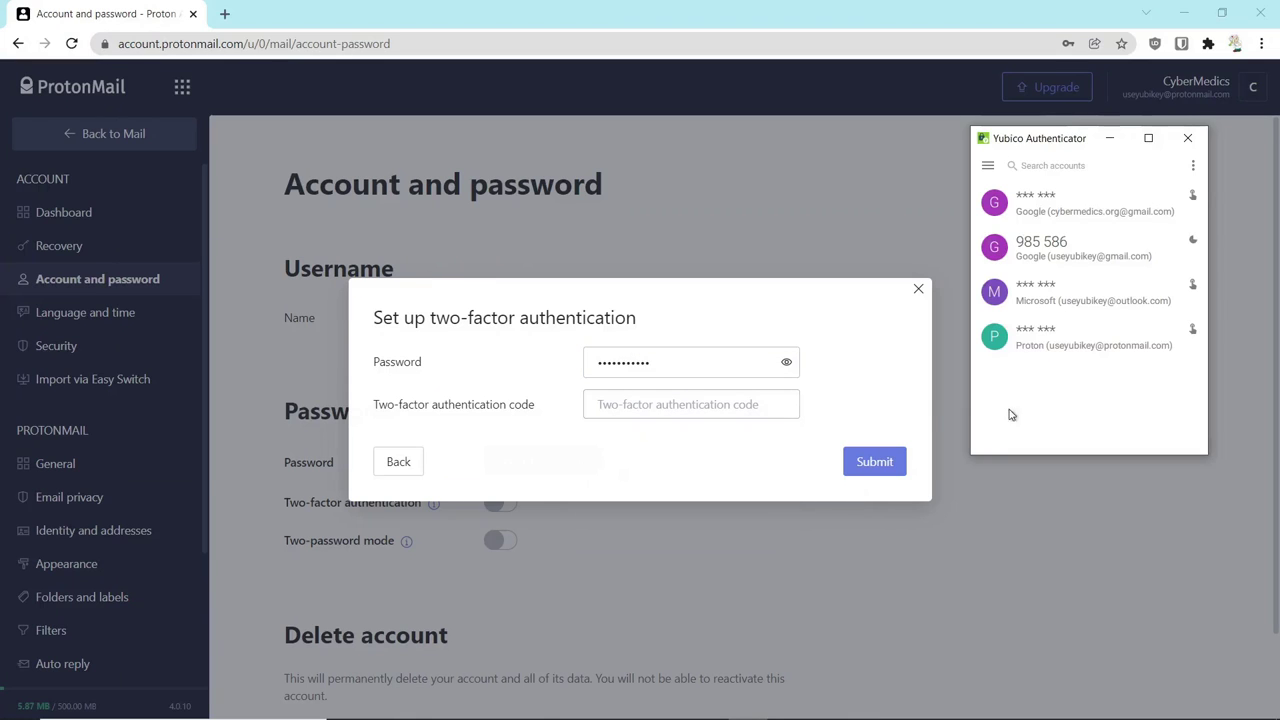
pyautogui.doubleClick(1175, 347)
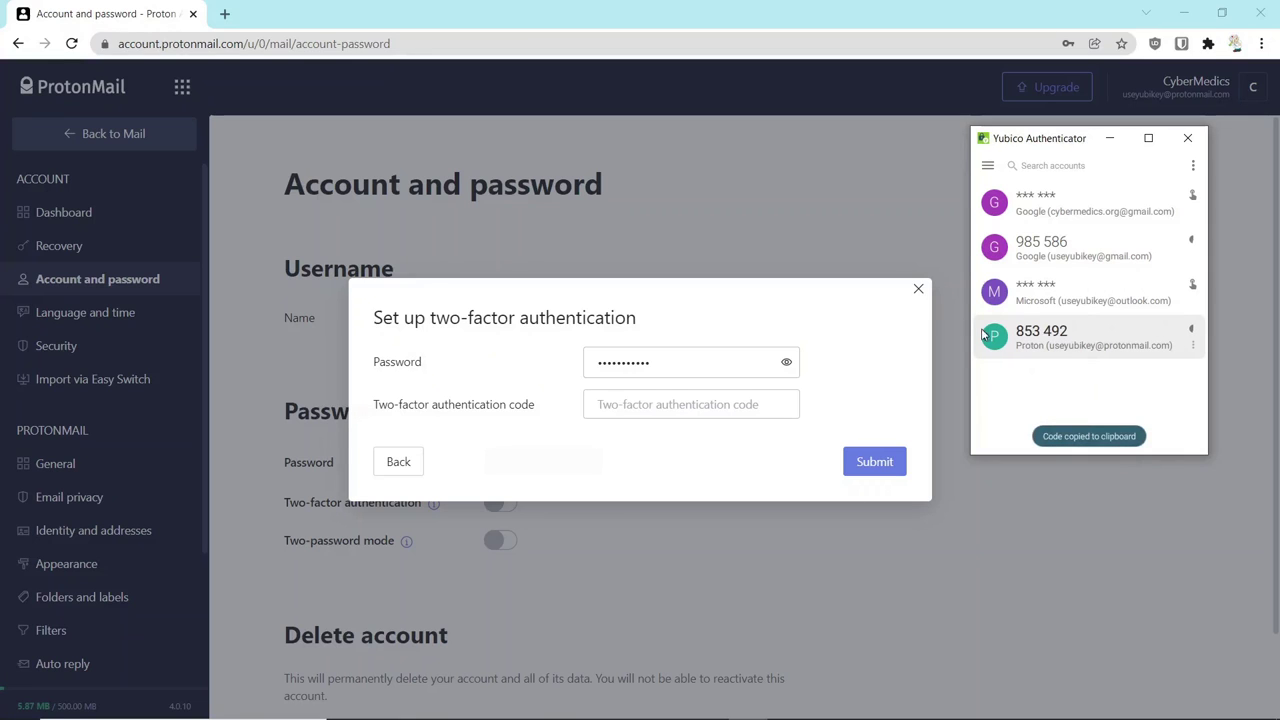
pyautogui.click(641, 408)
pyautogui.hotkey('ctrl', 'v')
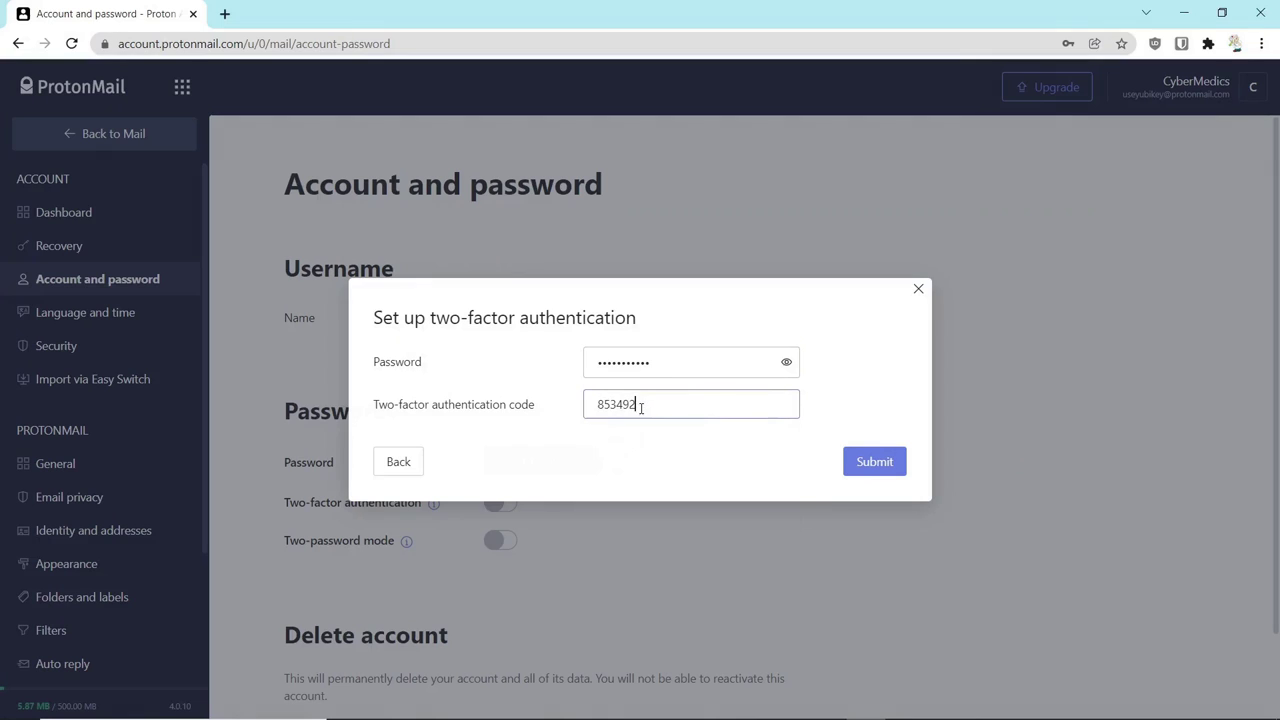
pyautogui.moveTo(648, 402); pyautogui.dragTo(540, 403)
pyautogui.hotkey('ctrl', 'c')
pyautogui.press('BackSpace')
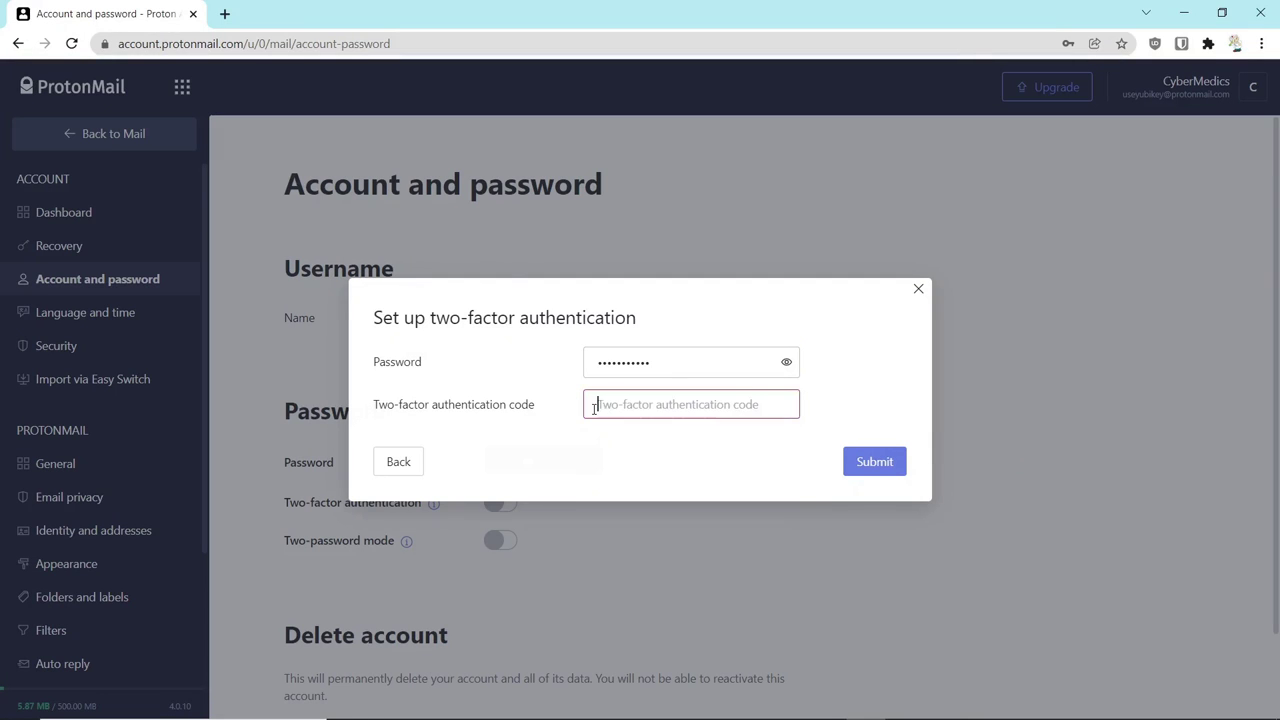
pyautogui.hotkey('ctrl', 'v')
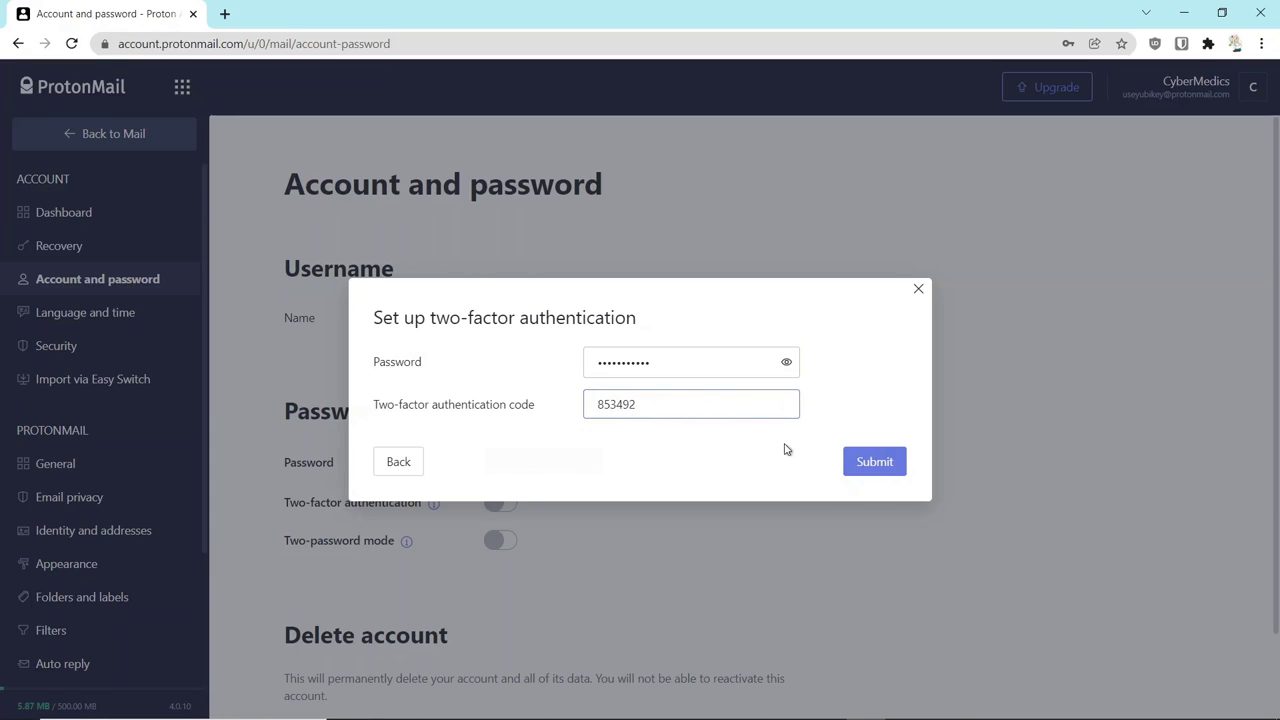
pyautogui.click(879, 464)
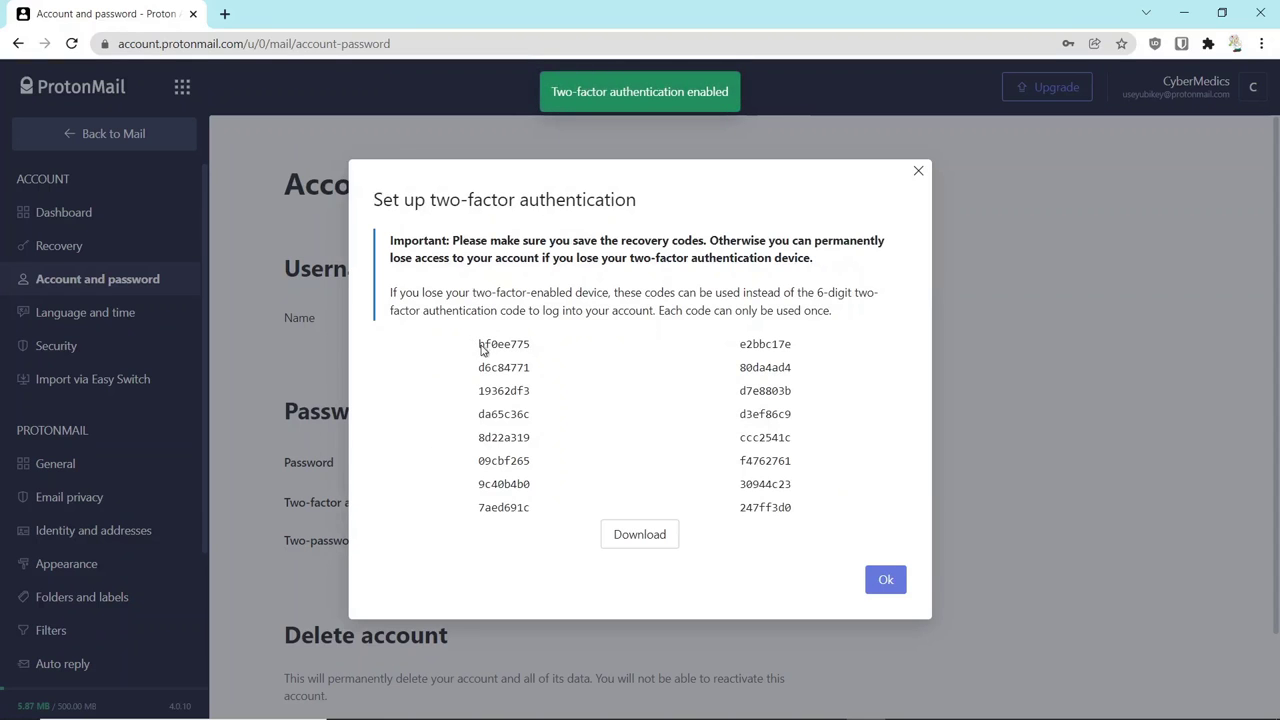
# - Copy all sixteen recovery codes and bring the Notepad window forward
pyautogui.moveTo(476, 345); pyautogui.dragTo(800, 514)
pyautogui.hotkey('ctrl', 'c')
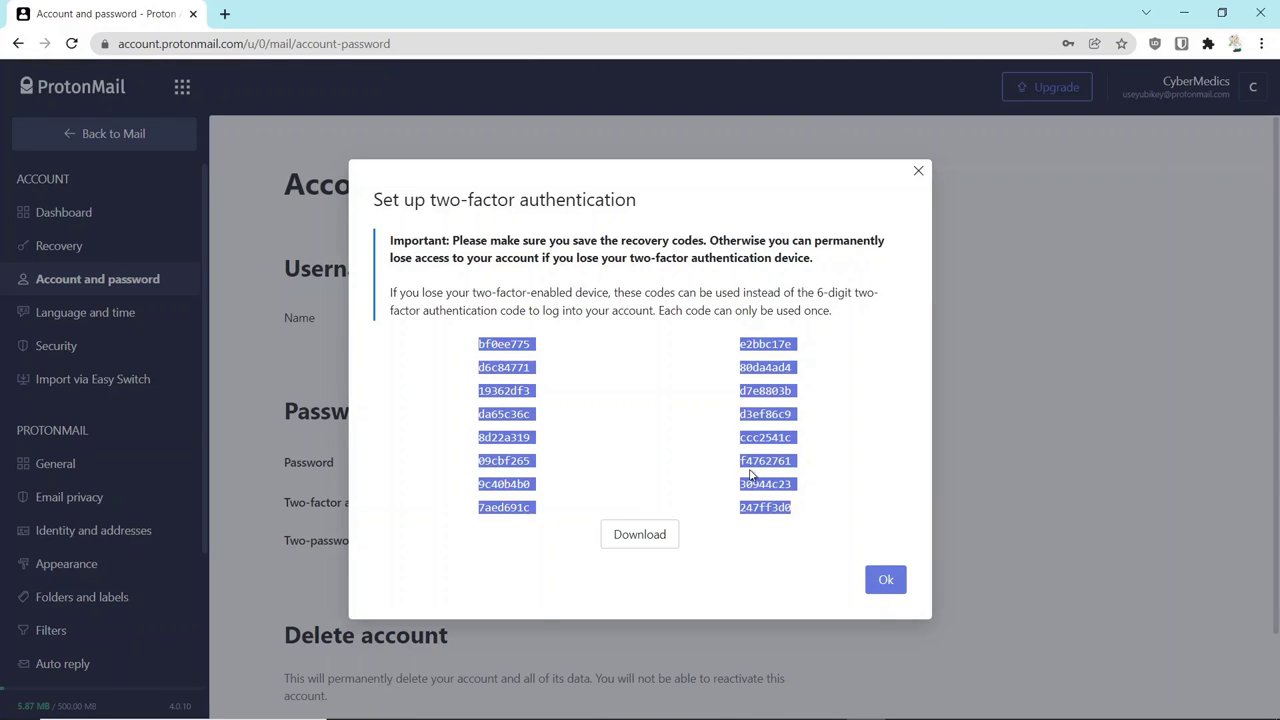
pyautogui.moveTo(680, 718)
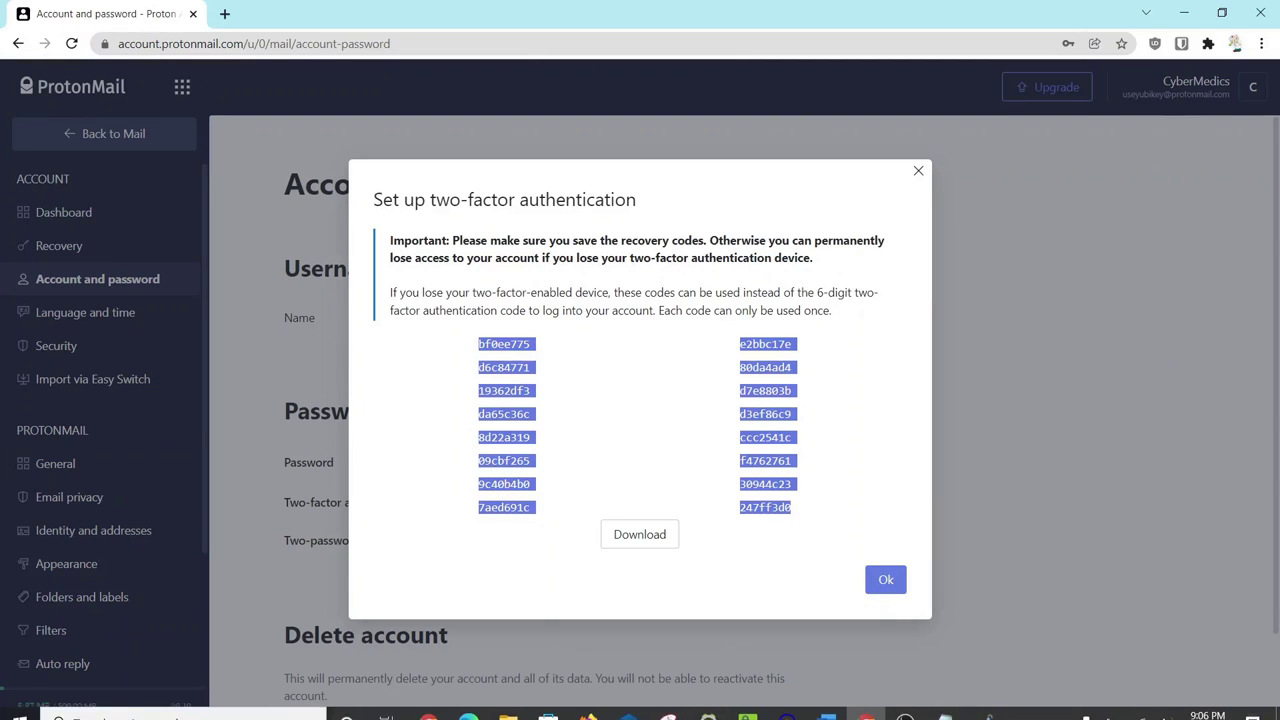
pyautogui.click(958, 708)
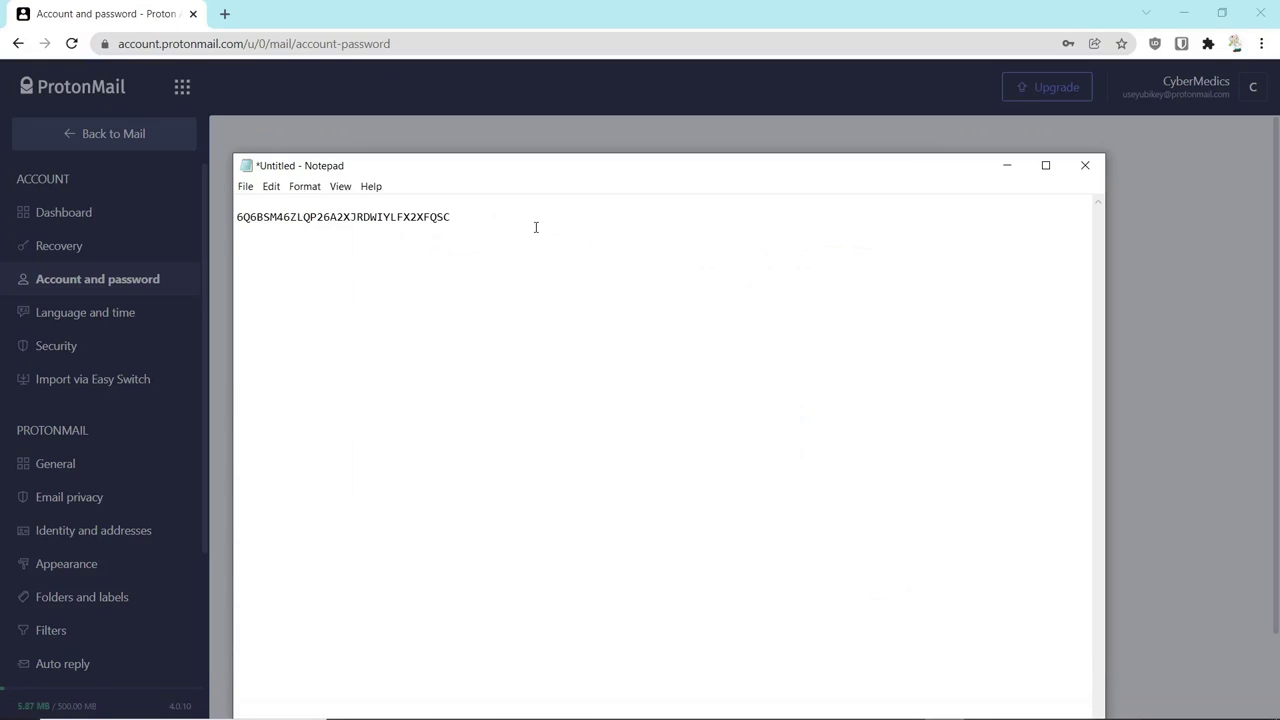
# - Paste the recovery codes on a new line below the setup key, then close ProtonMail's codes dialog with Ok
pyautogui.press('Return')
pyautogui.hotkey('ctrl', 'v')
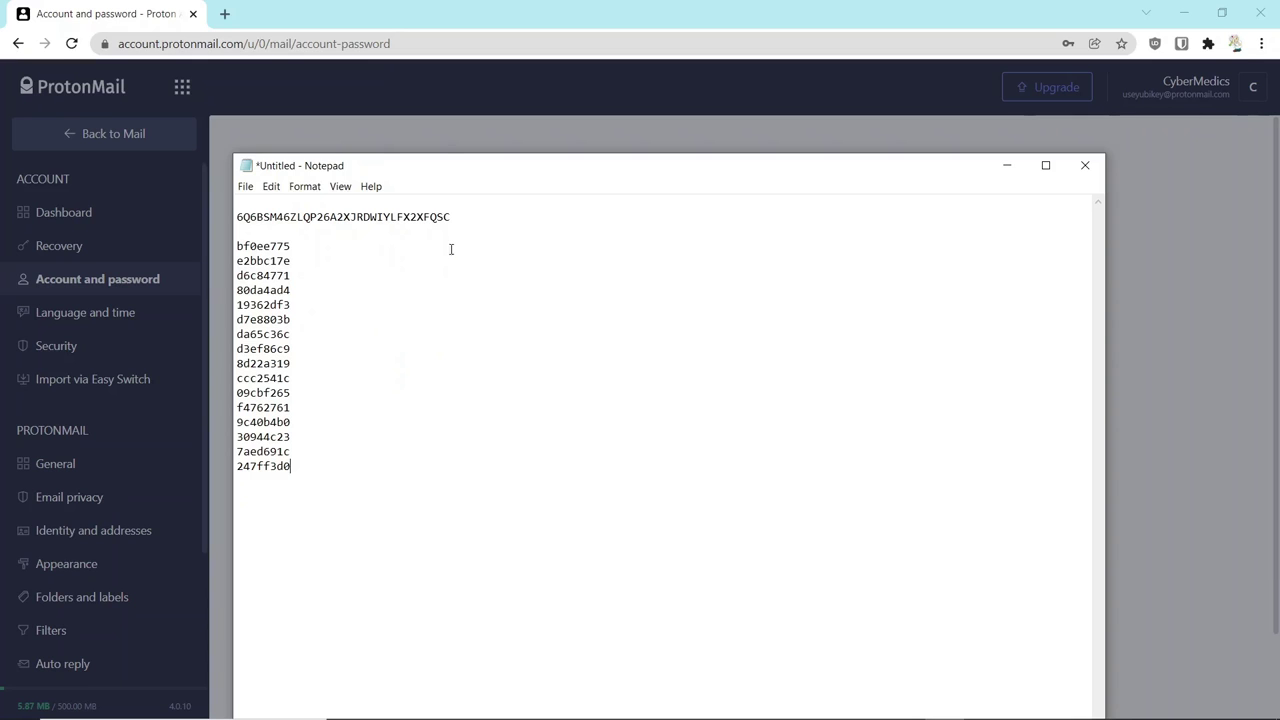
pyautogui.moveTo(549, 171); pyautogui.dragTo(587, 222)
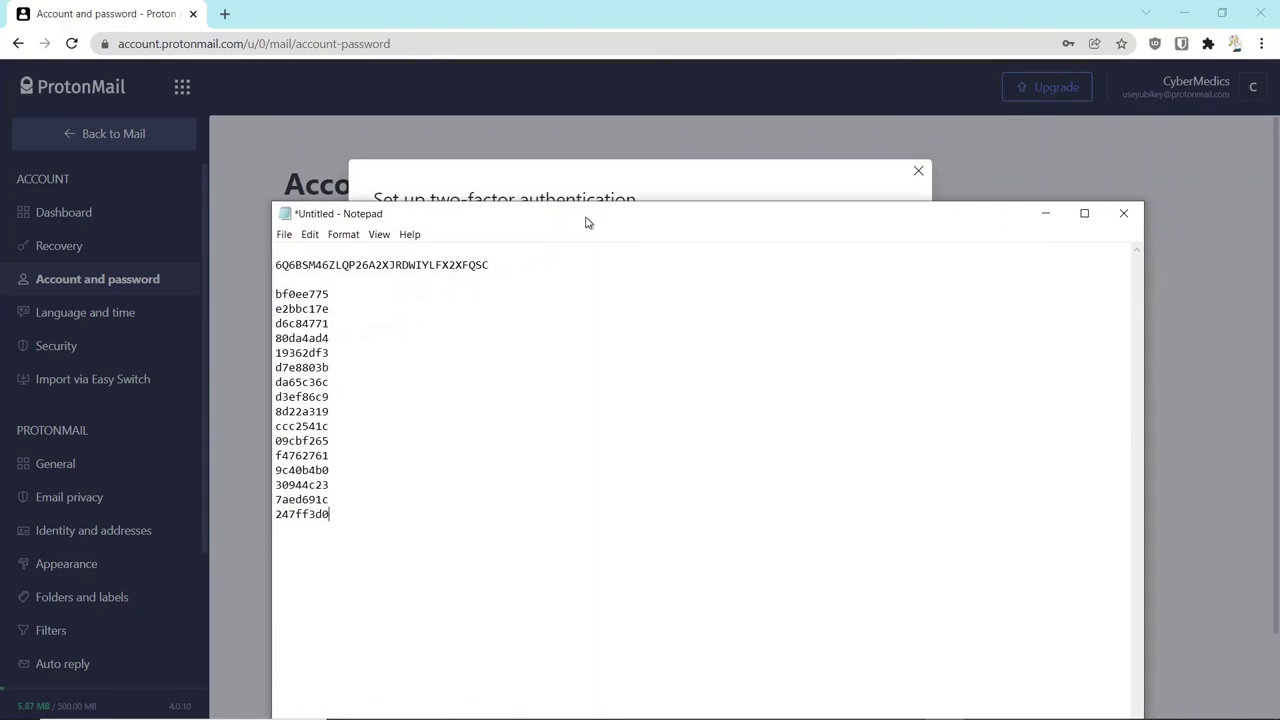
pyautogui.click(670, 179)
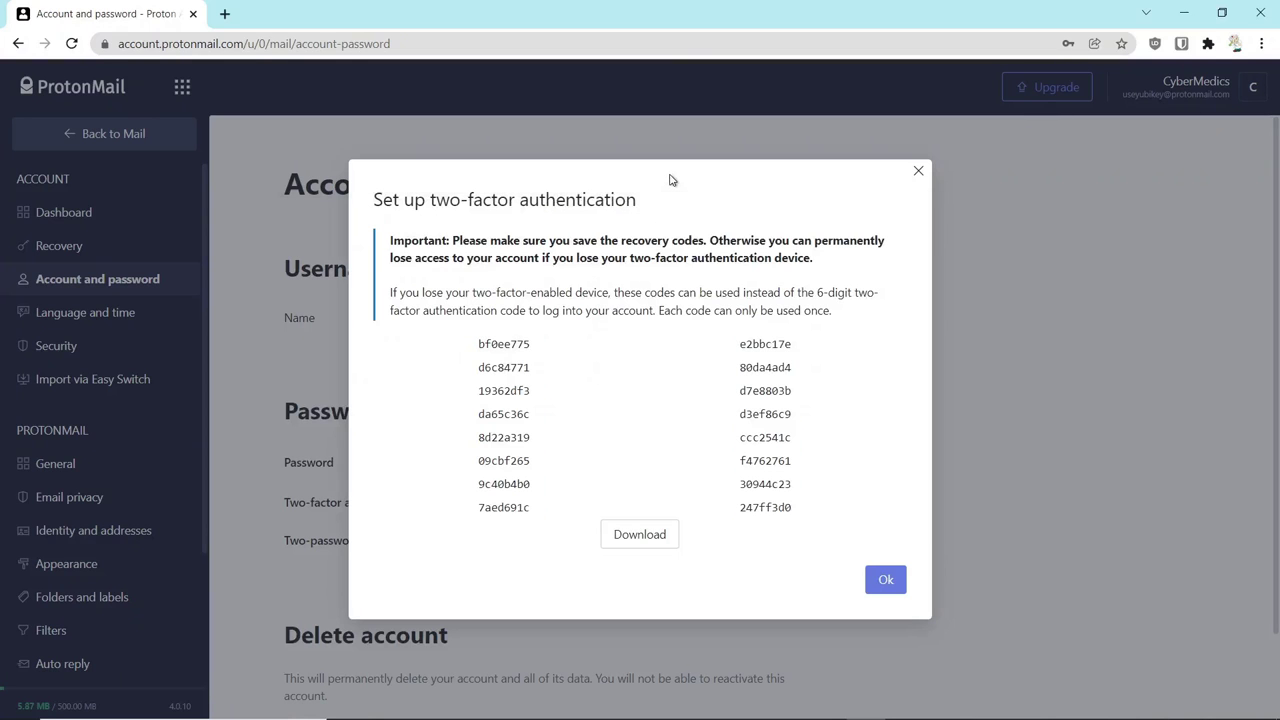
pyautogui.click(872, 587)
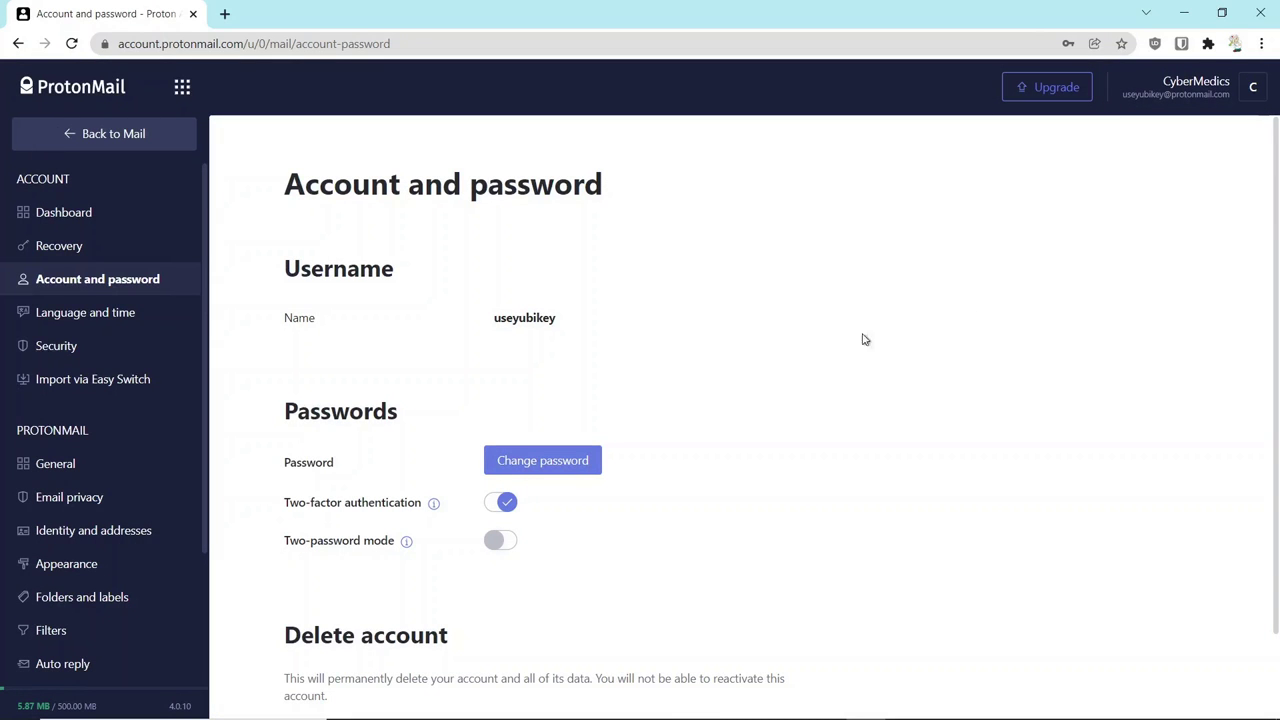
# - Sign out, then sign back in using the saved e-mail address and the account password
pyautogui.click(1175, 100)
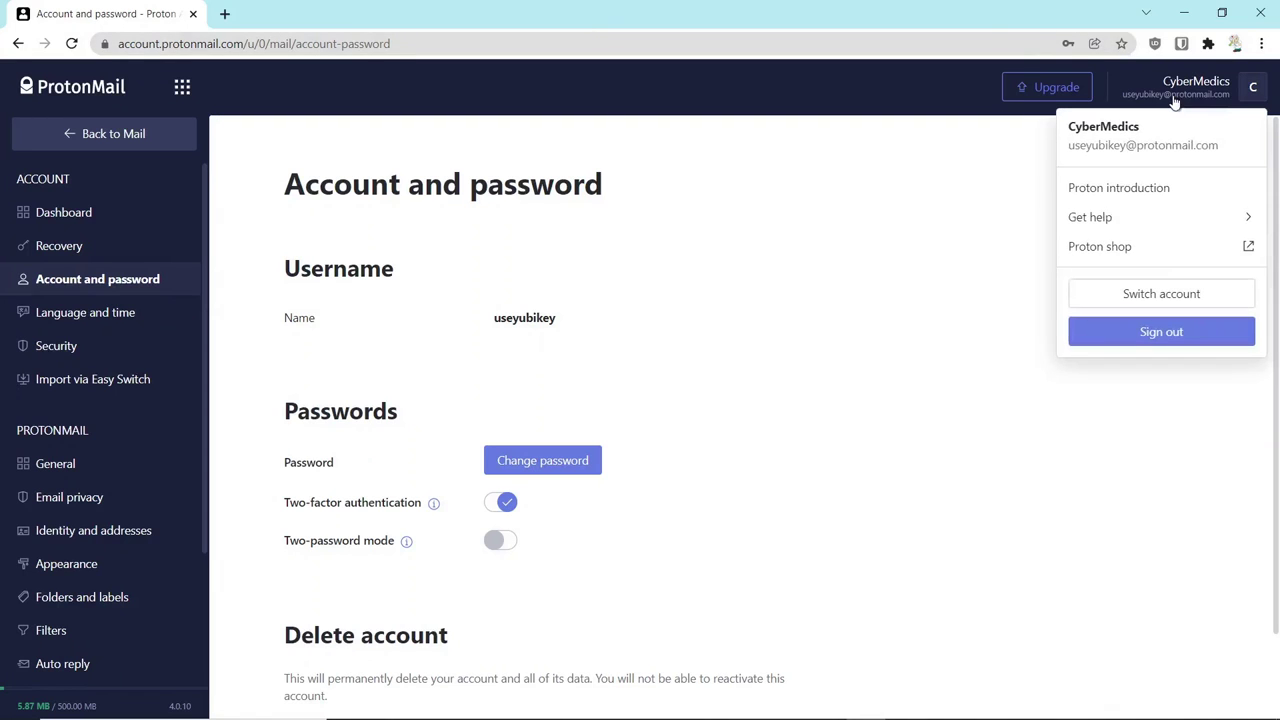
pyautogui.click(1153, 340)
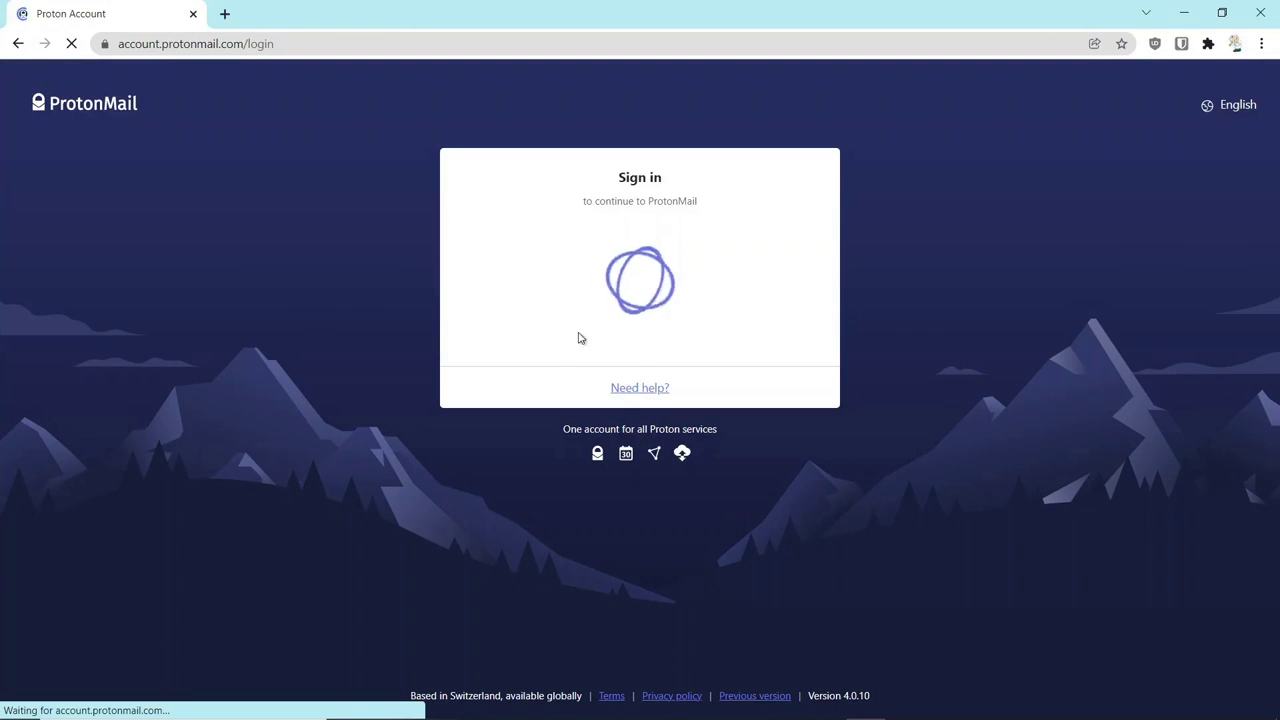
pyautogui.click(570, 299)
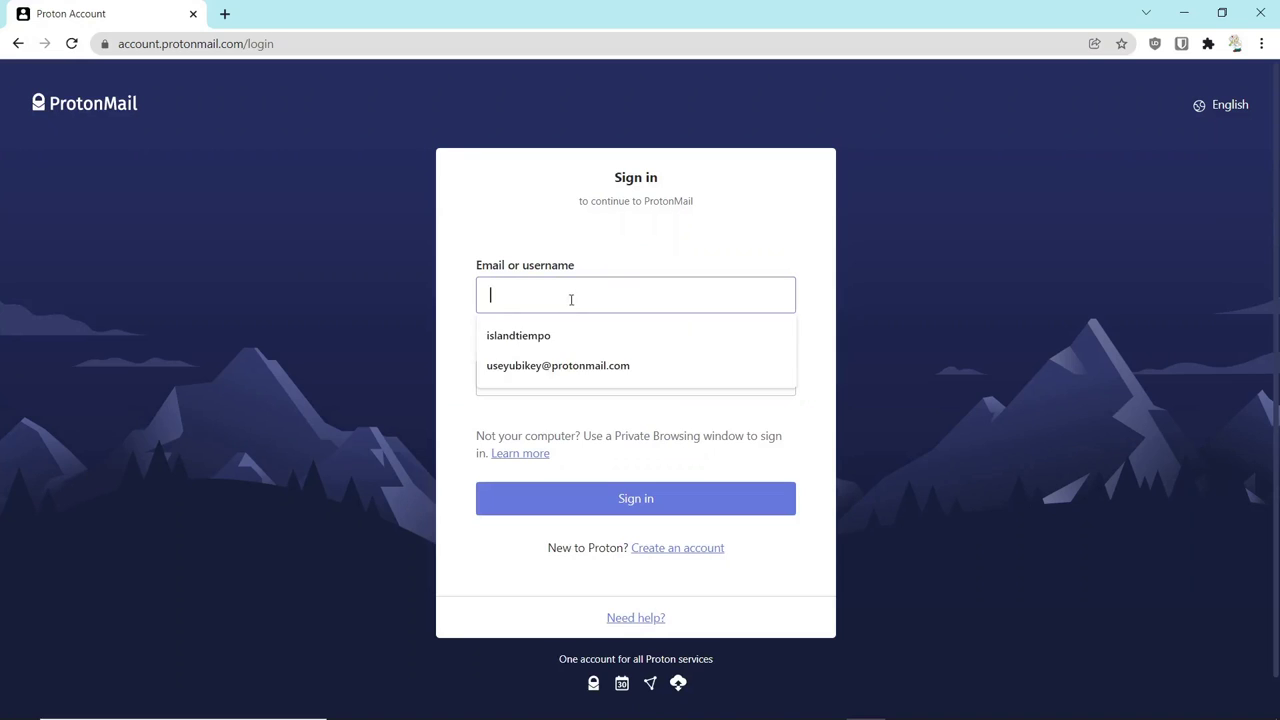
pyautogui.click(559, 374)
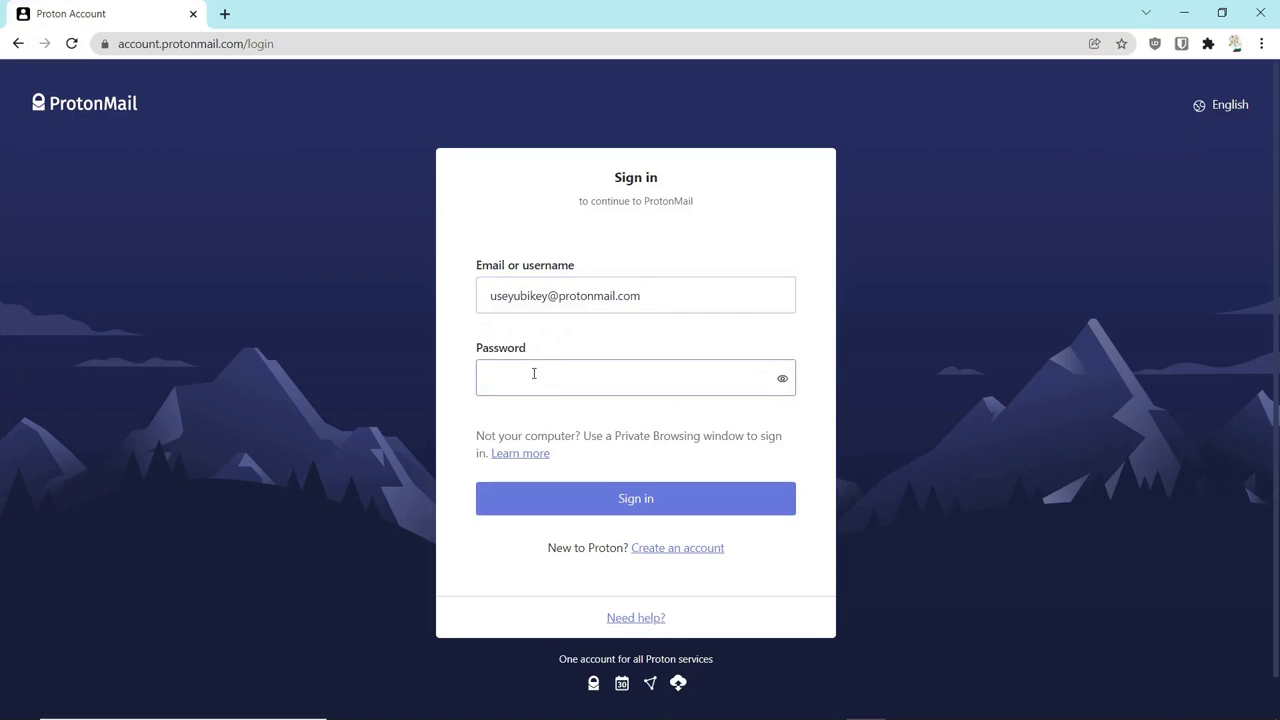
pyautogui.write('••')
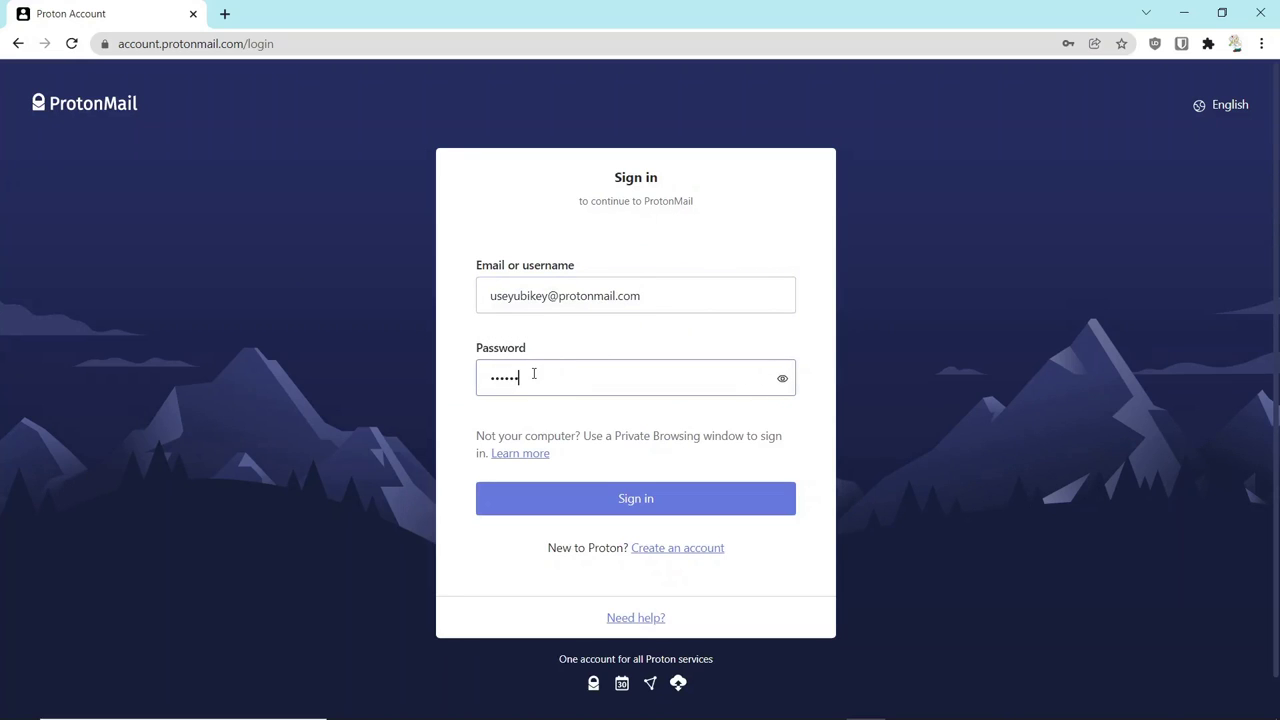
pyautogui.write('••')
pyautogui.press('Return')
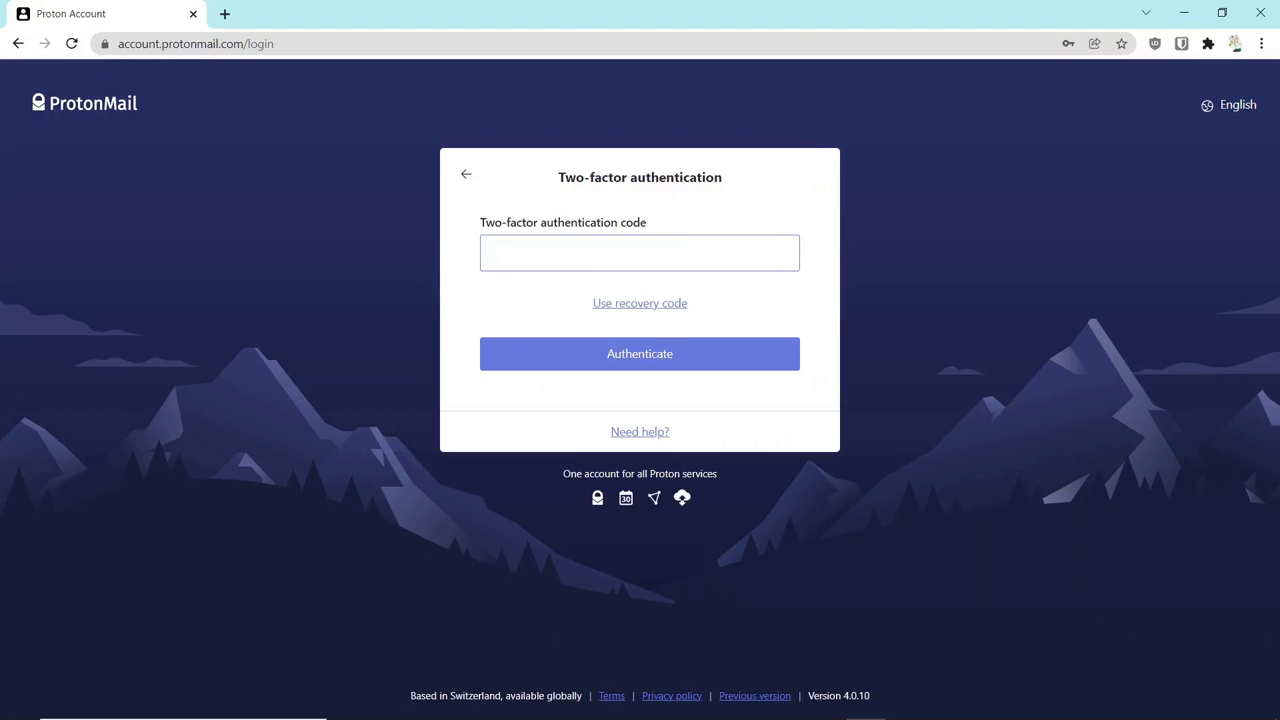
# - Copy the Proton code from Yubico Authenticator and paste it at the 2FA prompt to authenticate
pyautogui.moveTo(866, 716)
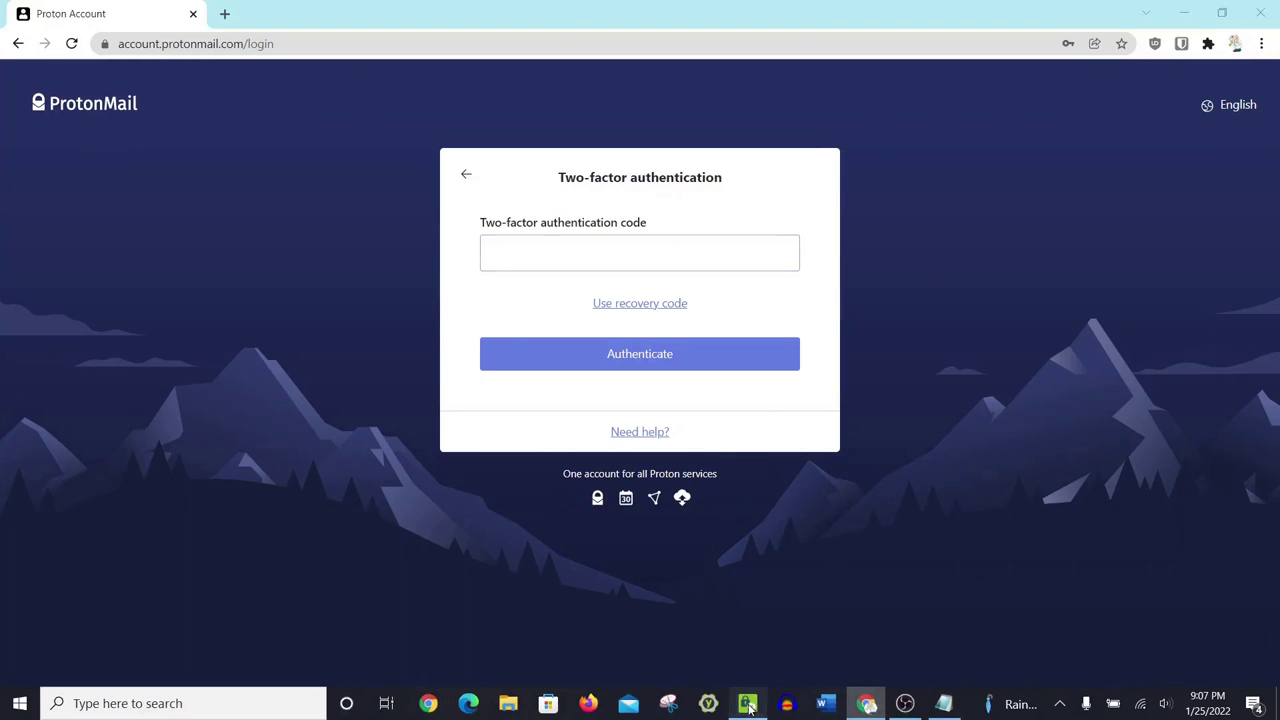
pyautogui.click(755, 705)
pyautogui.doubleClick(1067, 347)
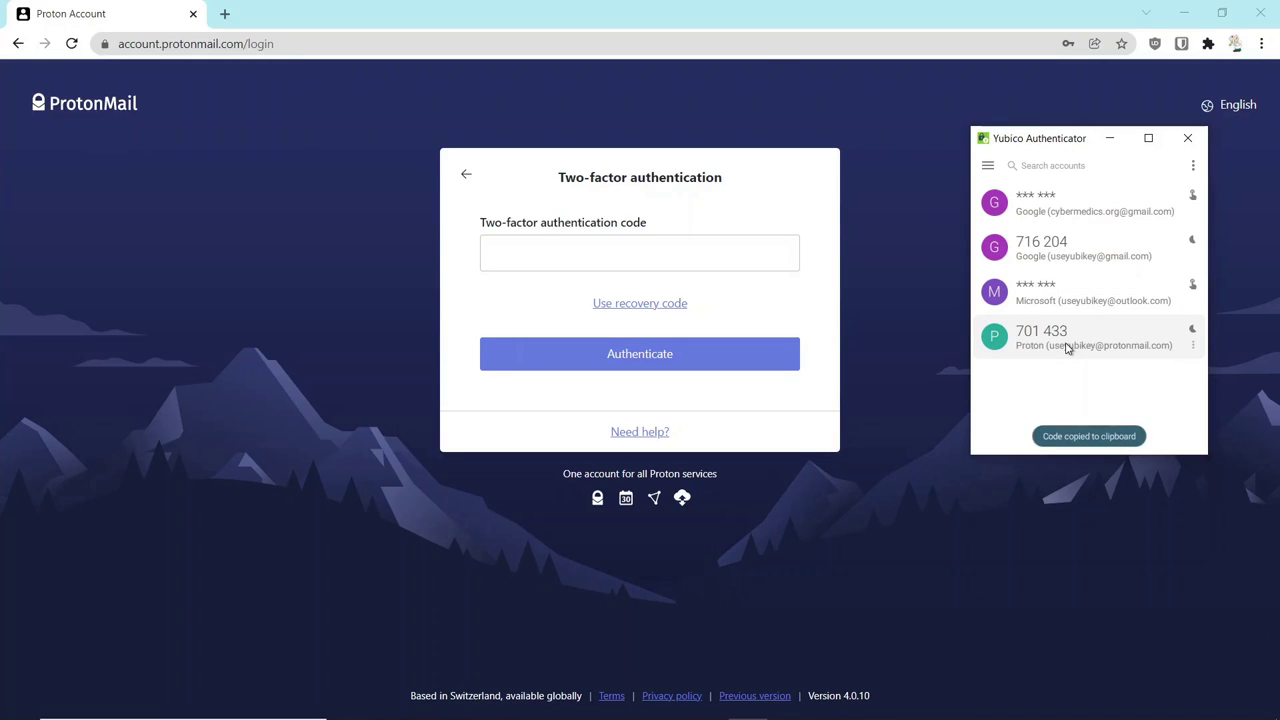
pyautogui.click(504, 252)
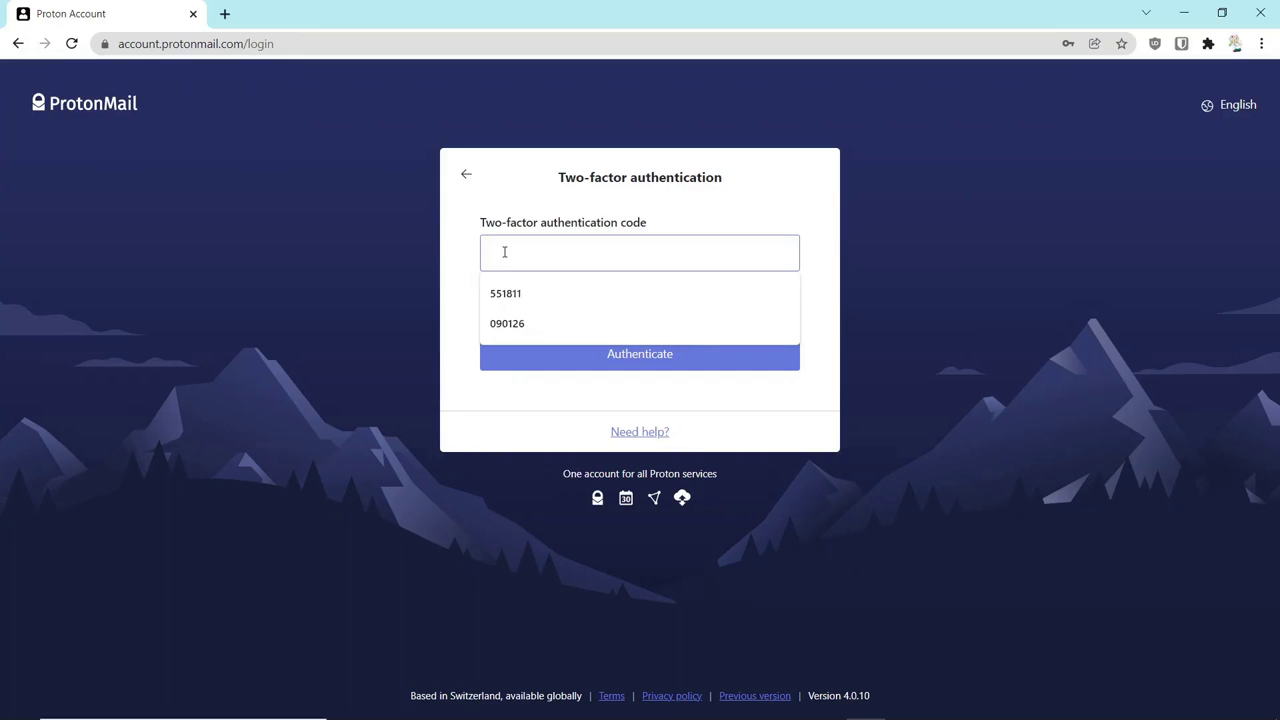
pyautogui.hotkey('ctrl', 'v')
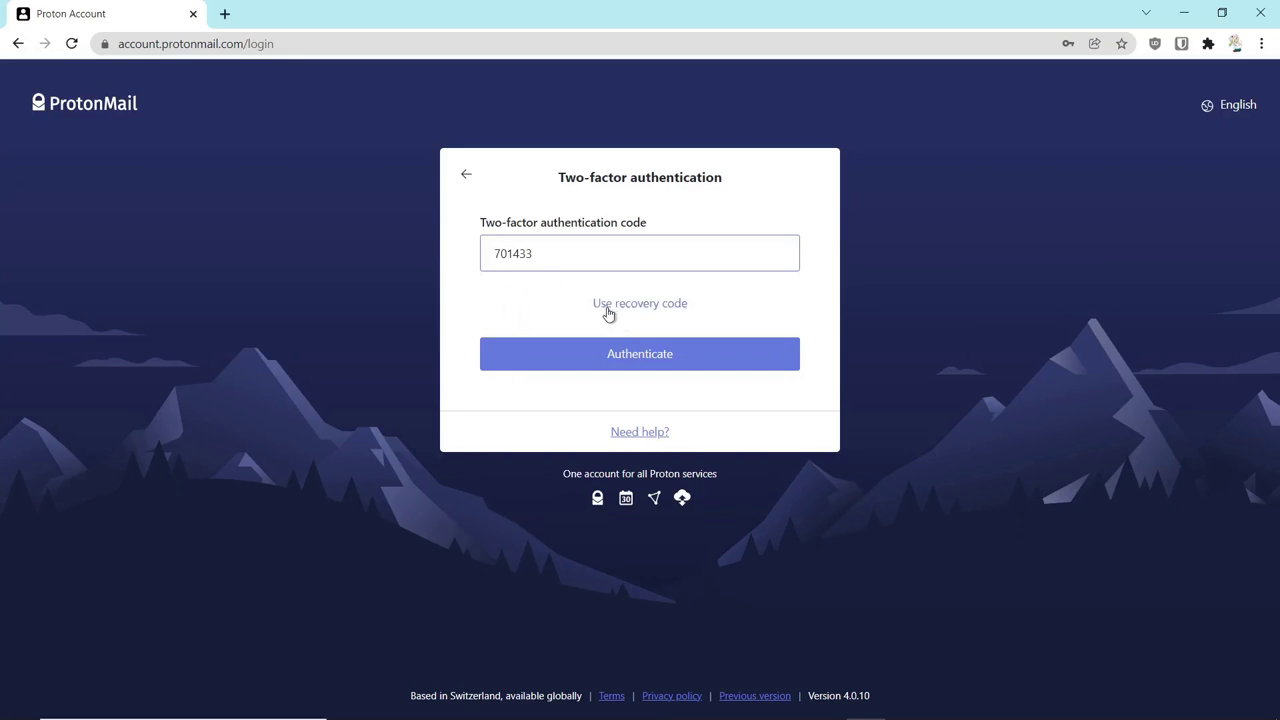
pyautogui.click(637, 358)
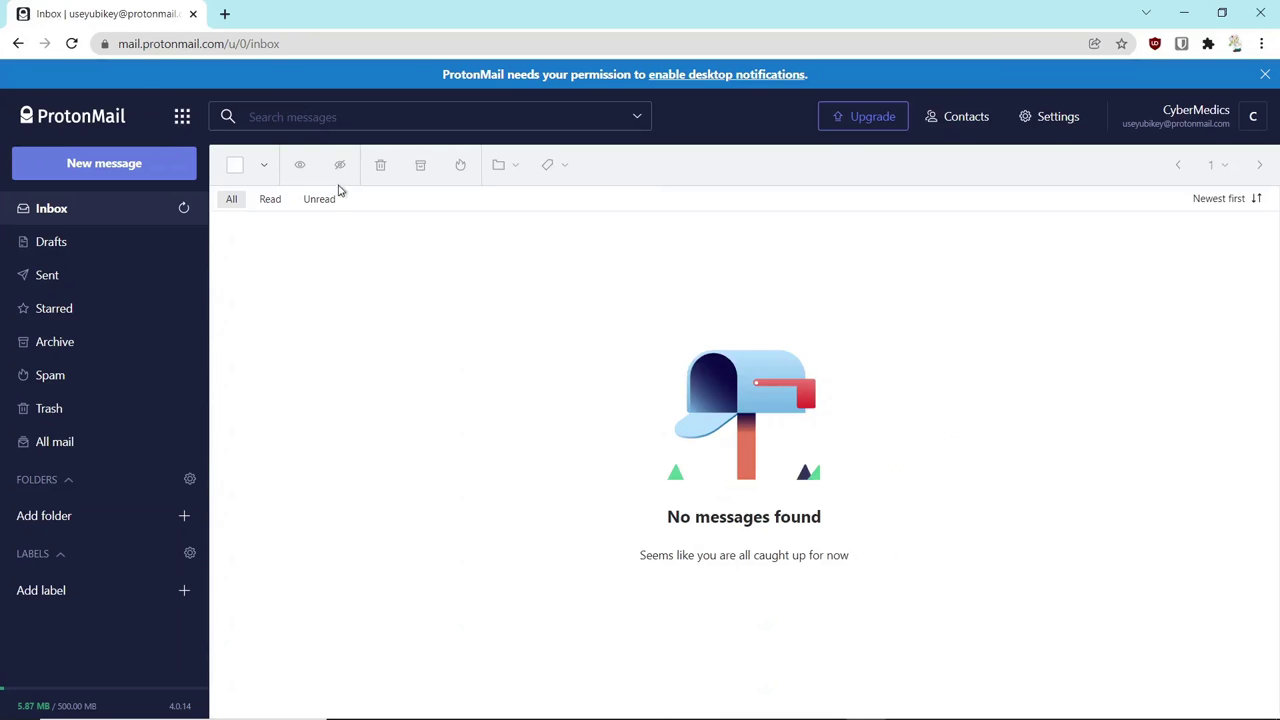
# - Open Settings > Account and password and click the Two-factor authentication toggle to switch it off
pyautogui.click(1058, 118)
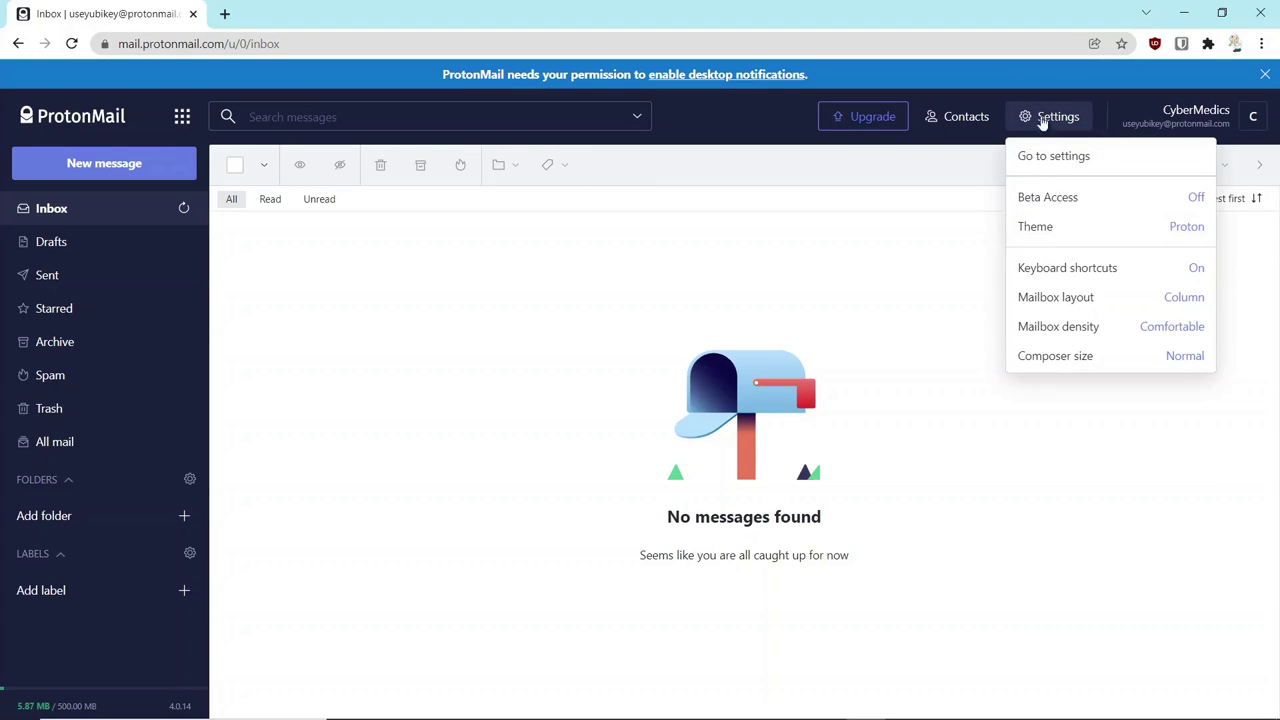
pyautogui.click(1045, 157)
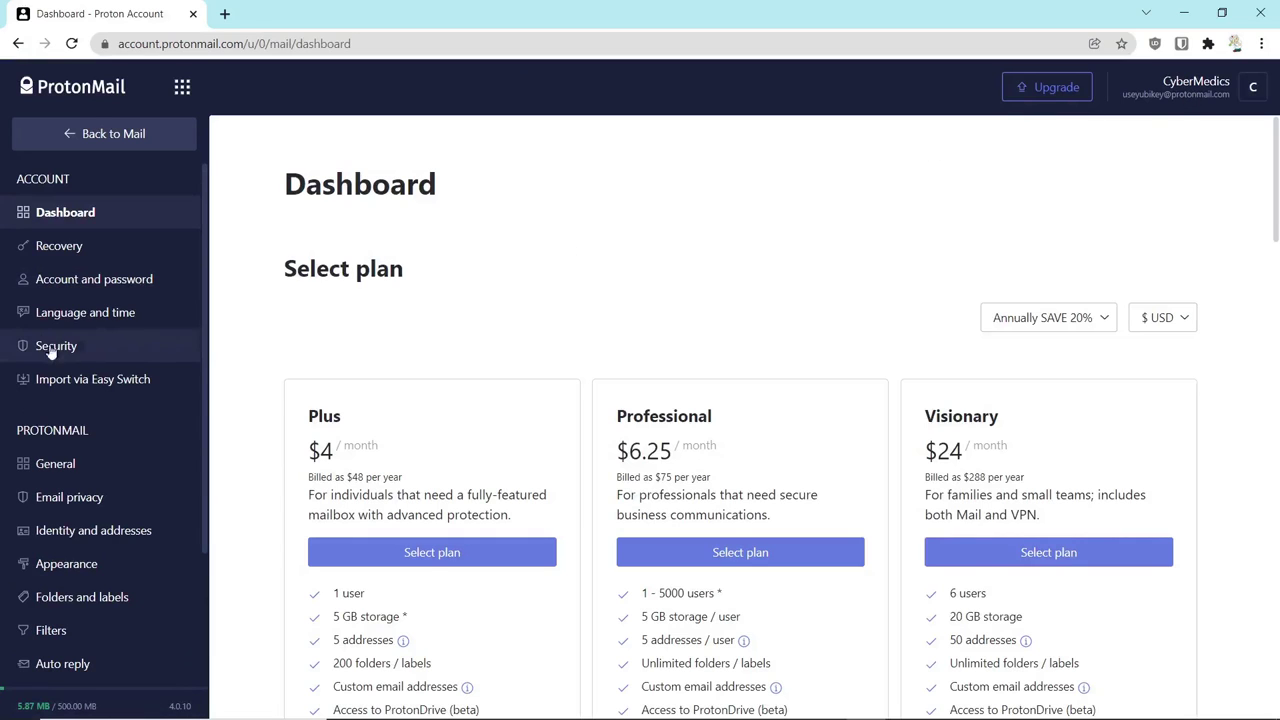
pyautogui.click(99, 283)
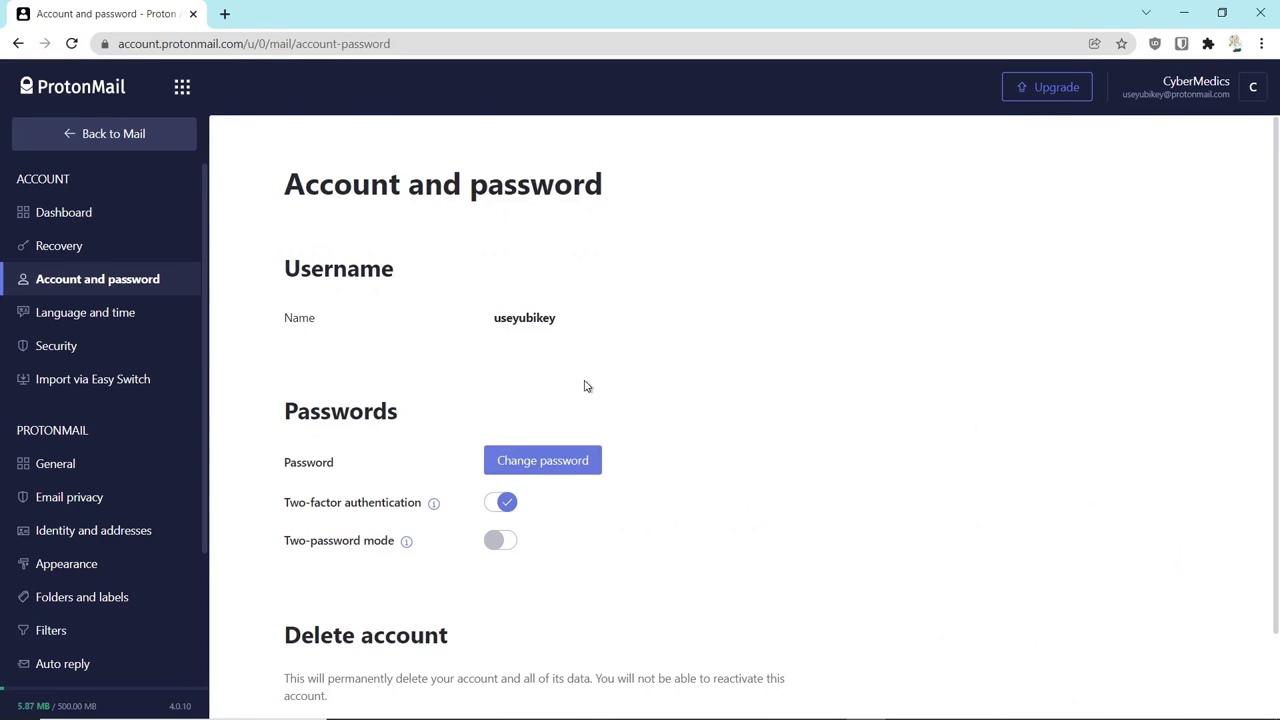
pyautogui.click(504, 505)
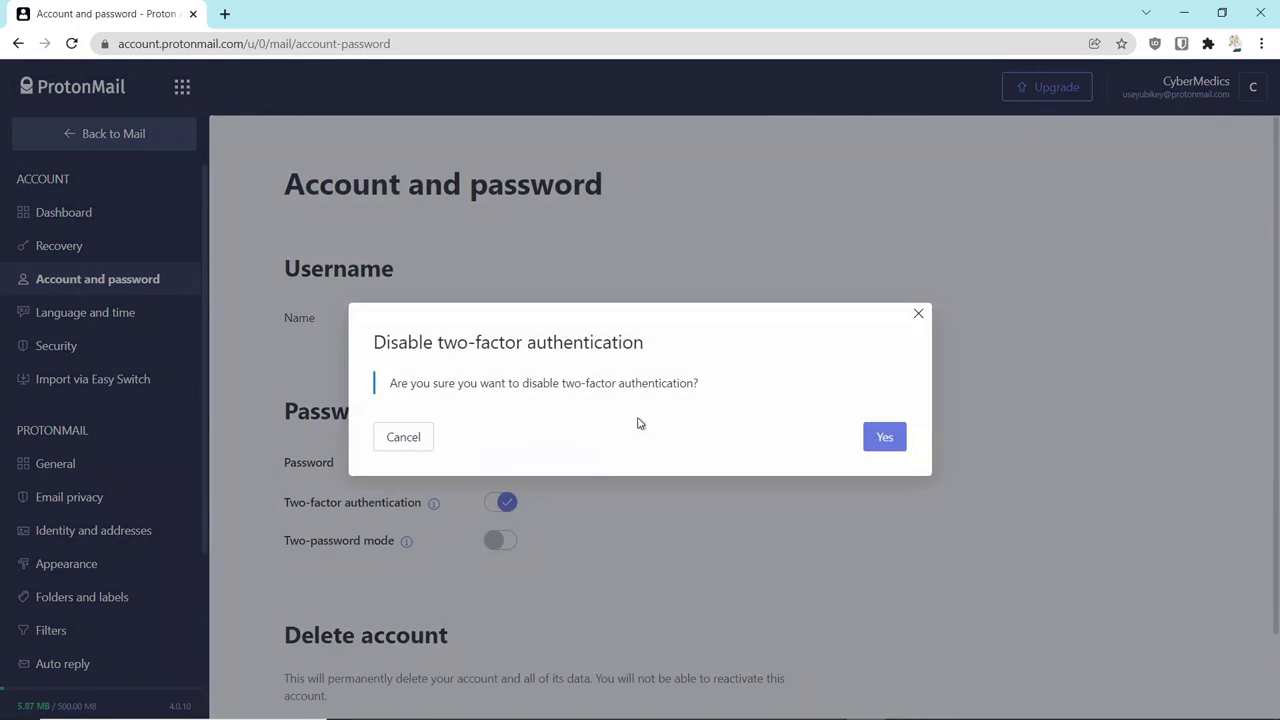
# - Confirm disabling two-factor authentication and enter the account password in the disable form
pyautogui.click(884, 438)
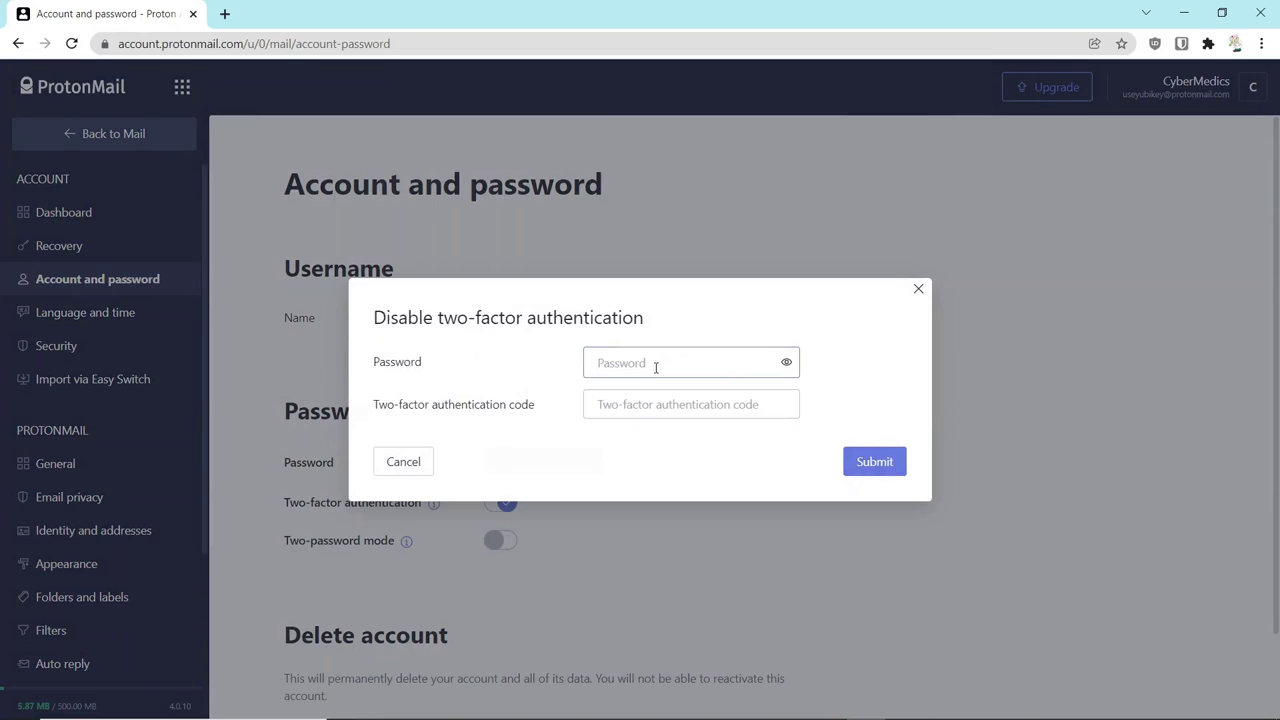
pyautogui.write('•')
pyautogui.click(667, 404)
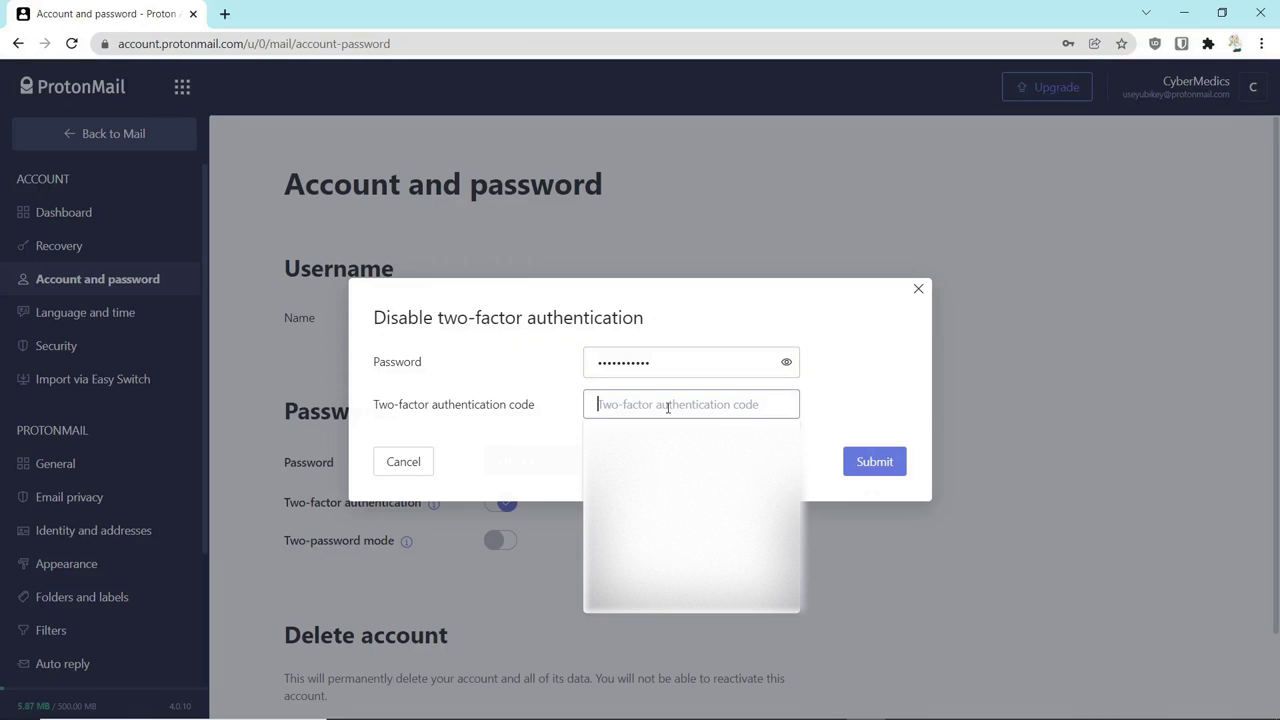
pyautogui.click(874, 397)
pyautogui.click(669, 414)
pyautogui.click(853, 405)
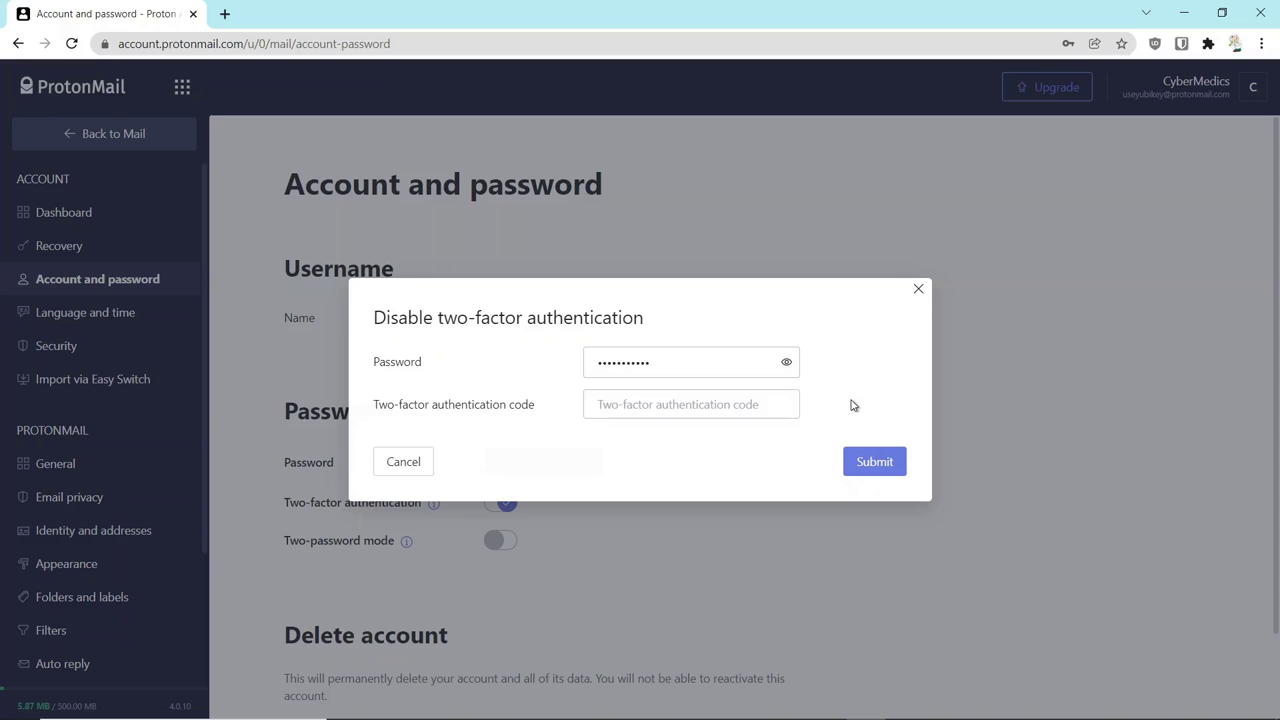
# - Check Yubico Authenticator, then return to the empty two-factor code field in the browser
pyautogui.hotkey('alt', 'Tab')
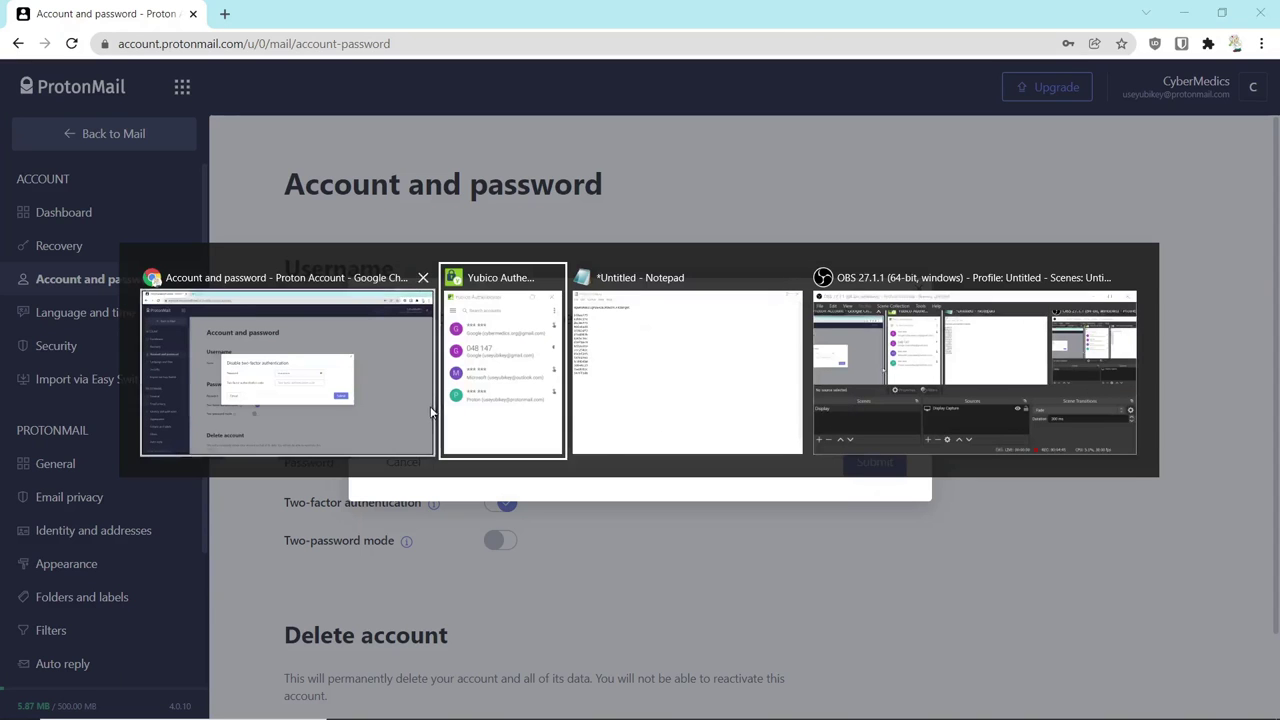
pyautogui.click(504, 424)
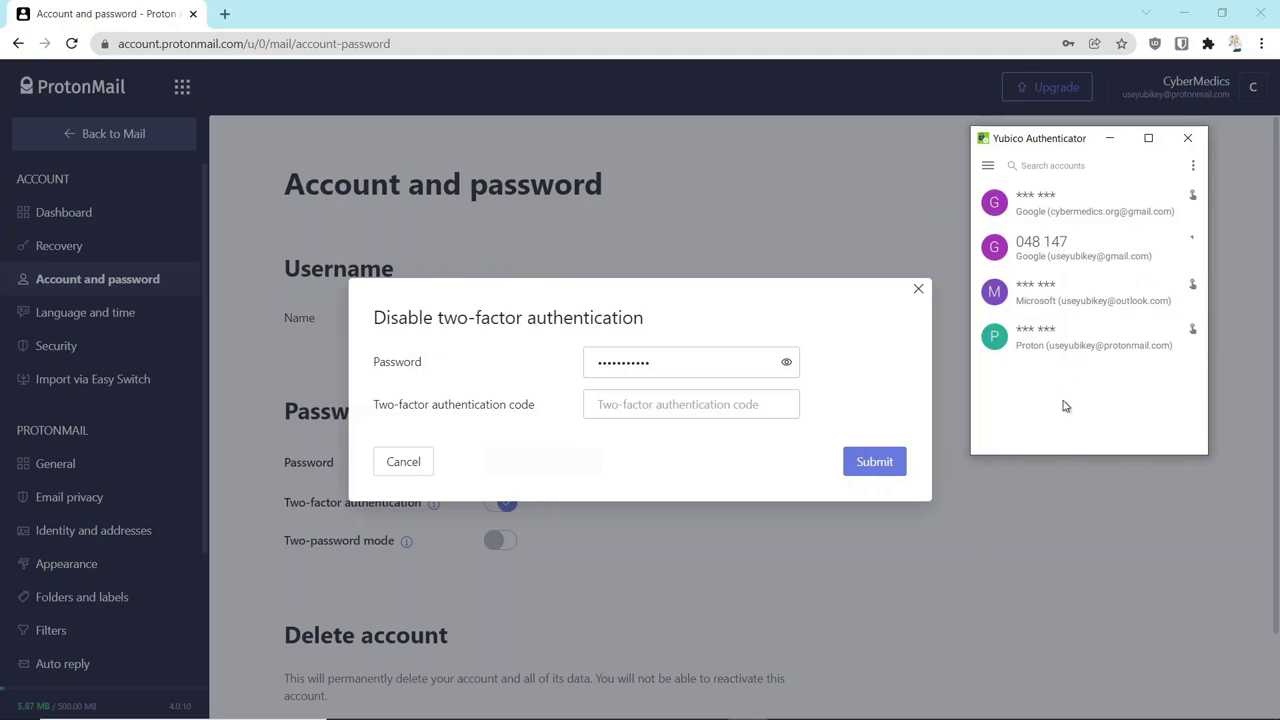
pyautogui.click(764, 404)
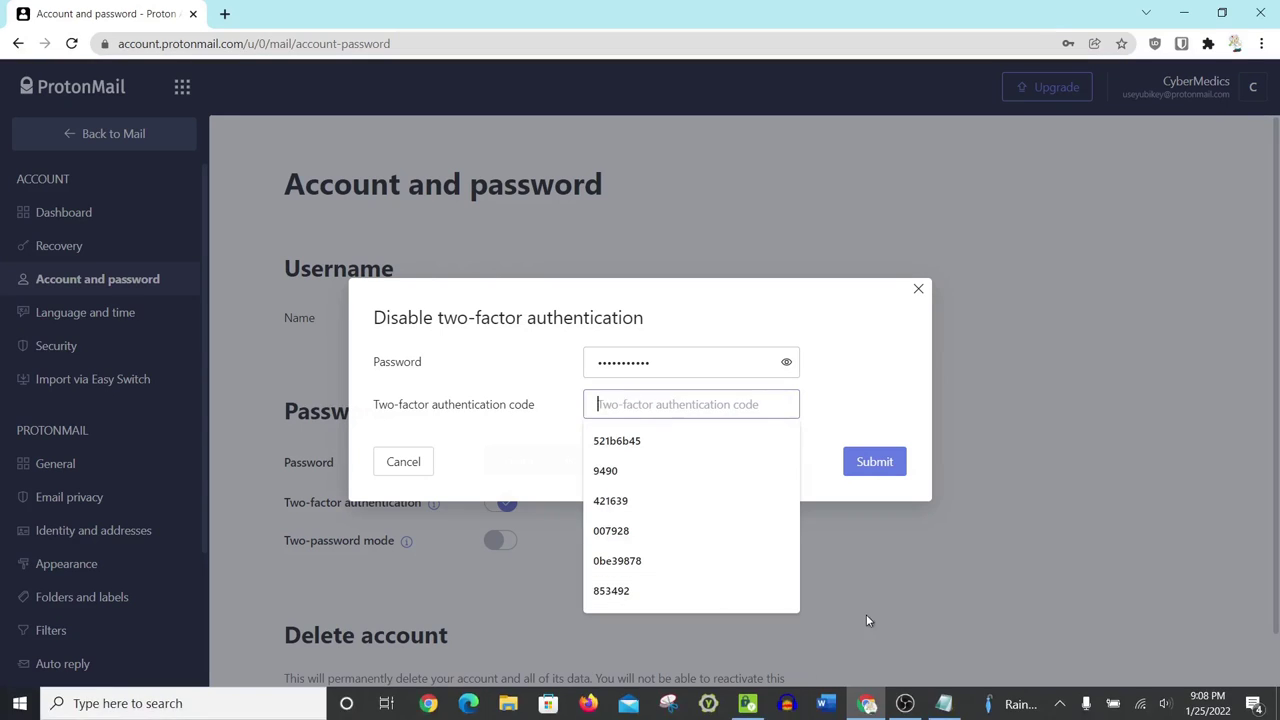
pyautogui.click(829, 695)
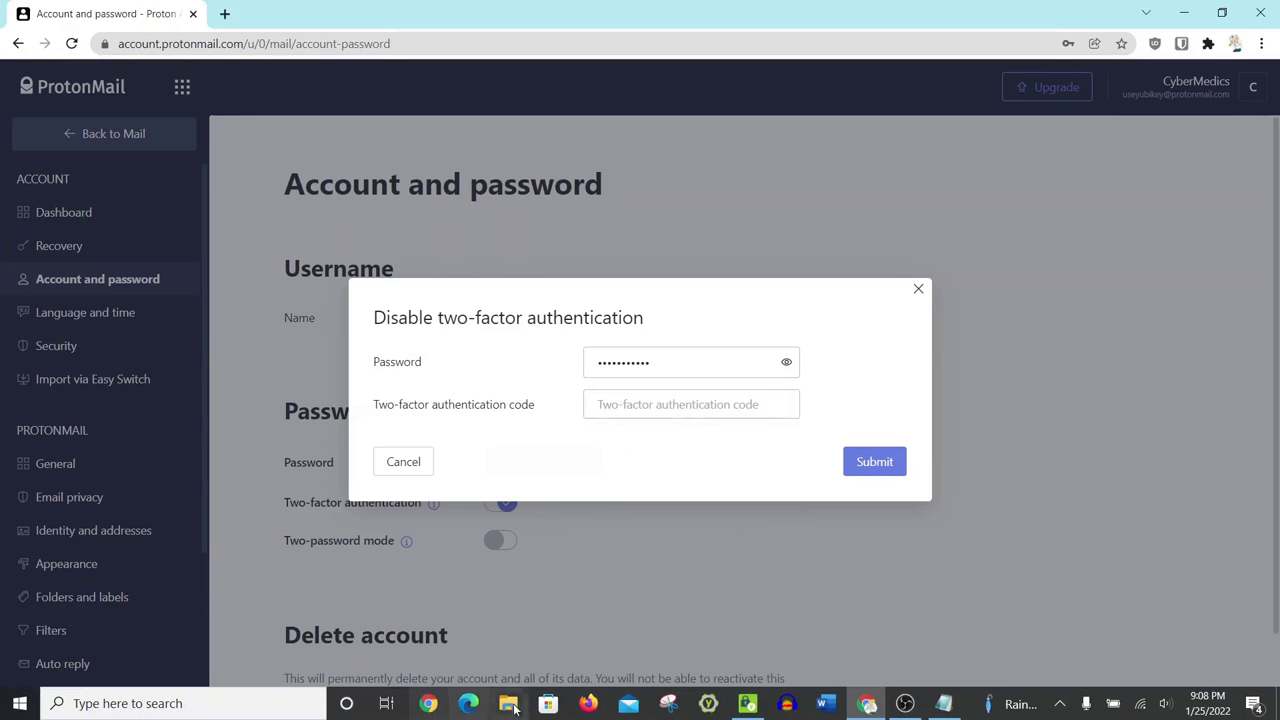
# - Copy the first saved recovery code from the Notepad note
pyautogui.click(948, 705)
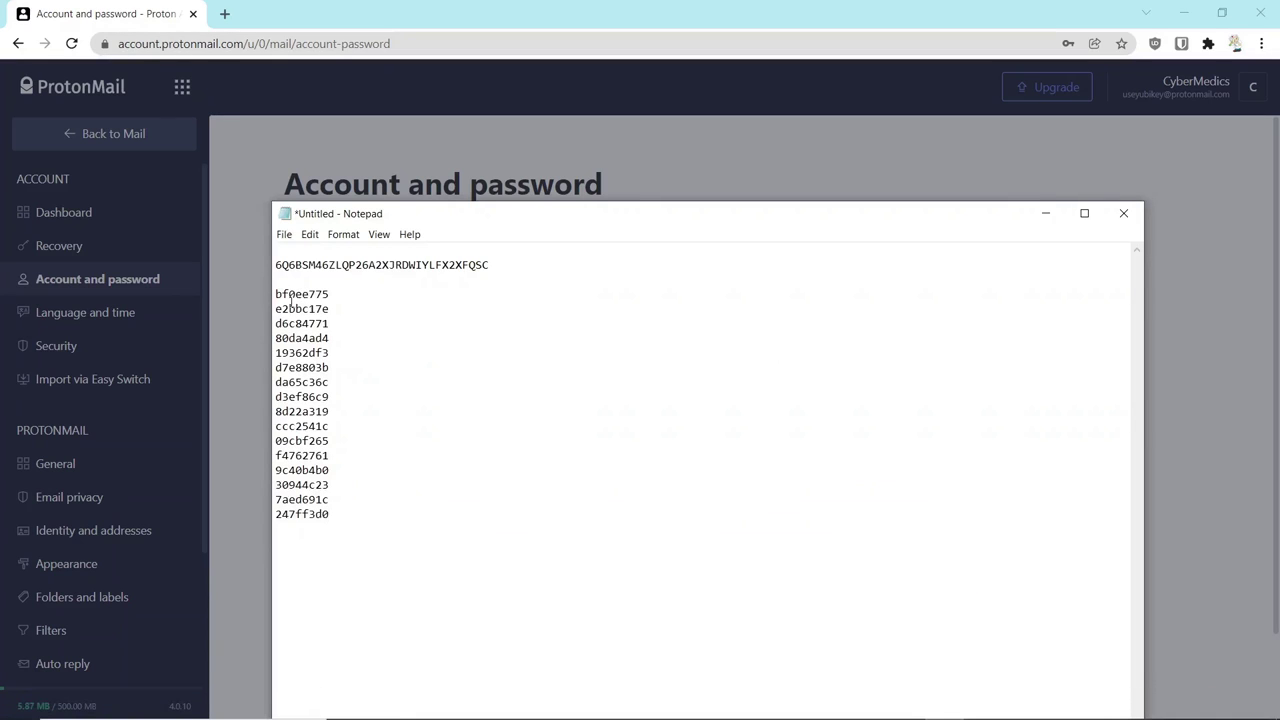
pyautogui.doubleClick(310, 293)
pyautogui.rightClick(308, 293)
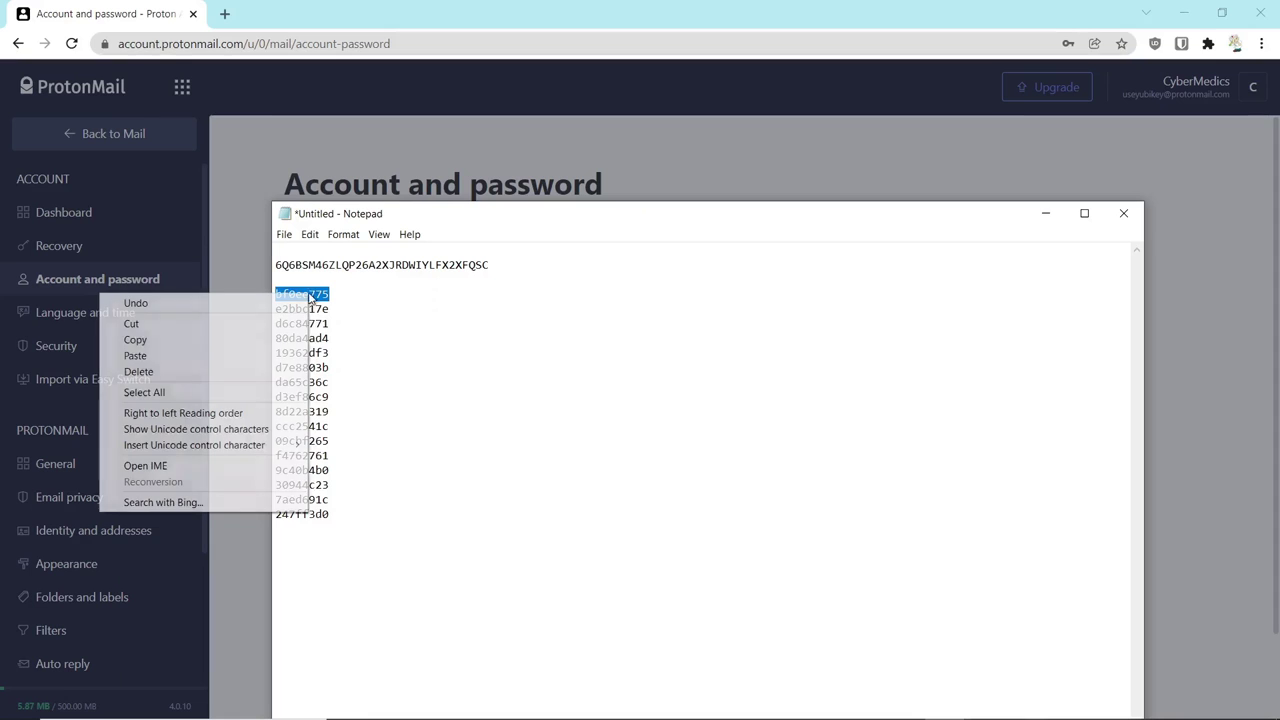
pyautogui.click(233, 340)
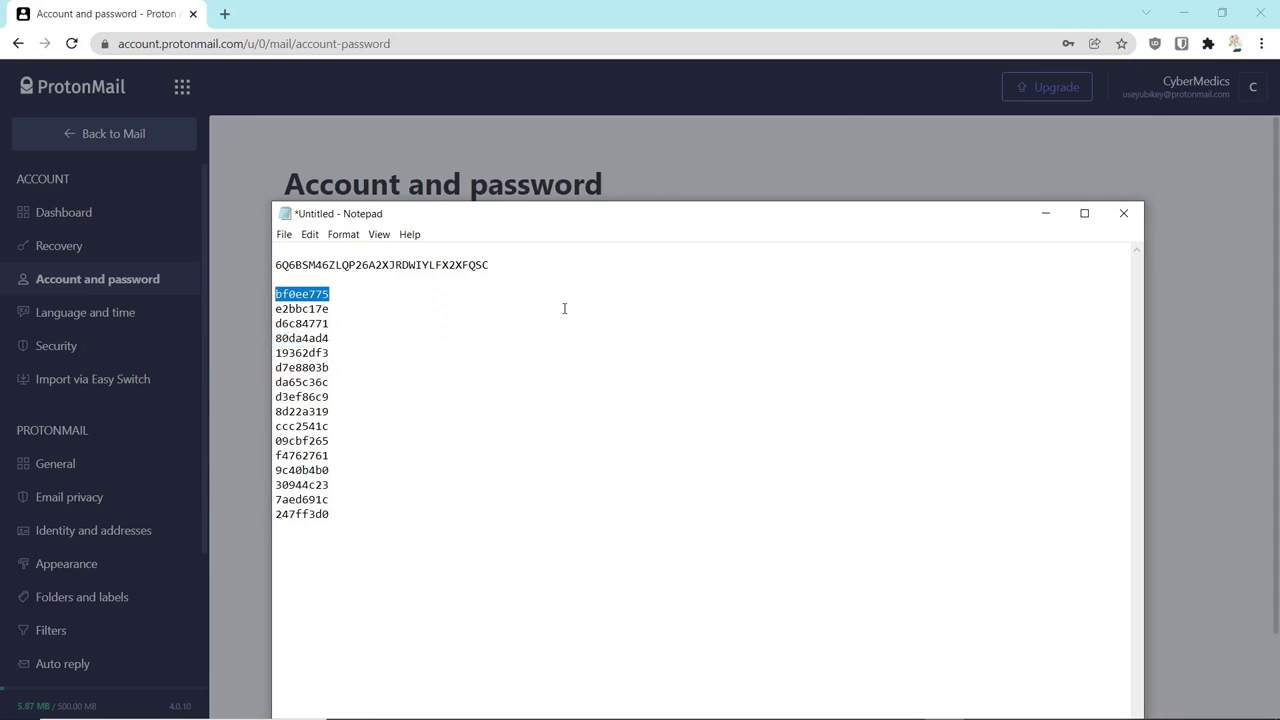
# - Enter the first recovery code in ProtonMail's two-factor code field and submit to disable 2FA
pyautogui.click(849, 125)
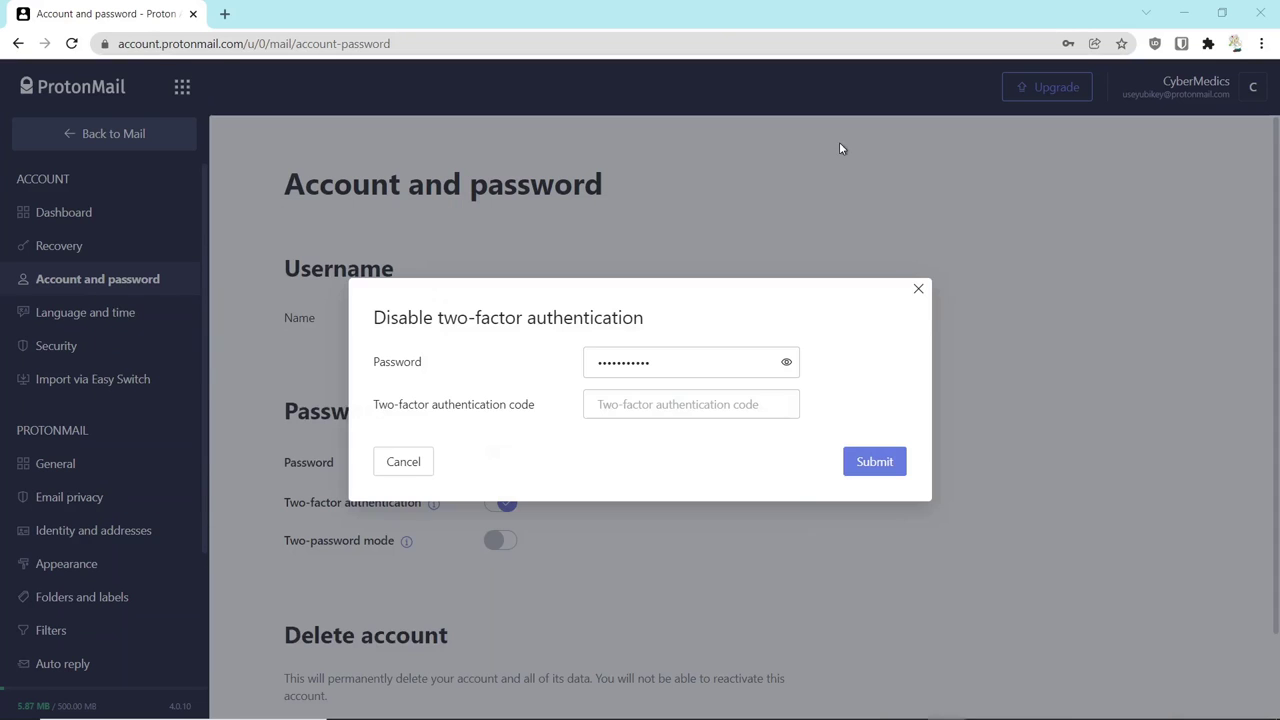
pyautogui.click(626, 406)
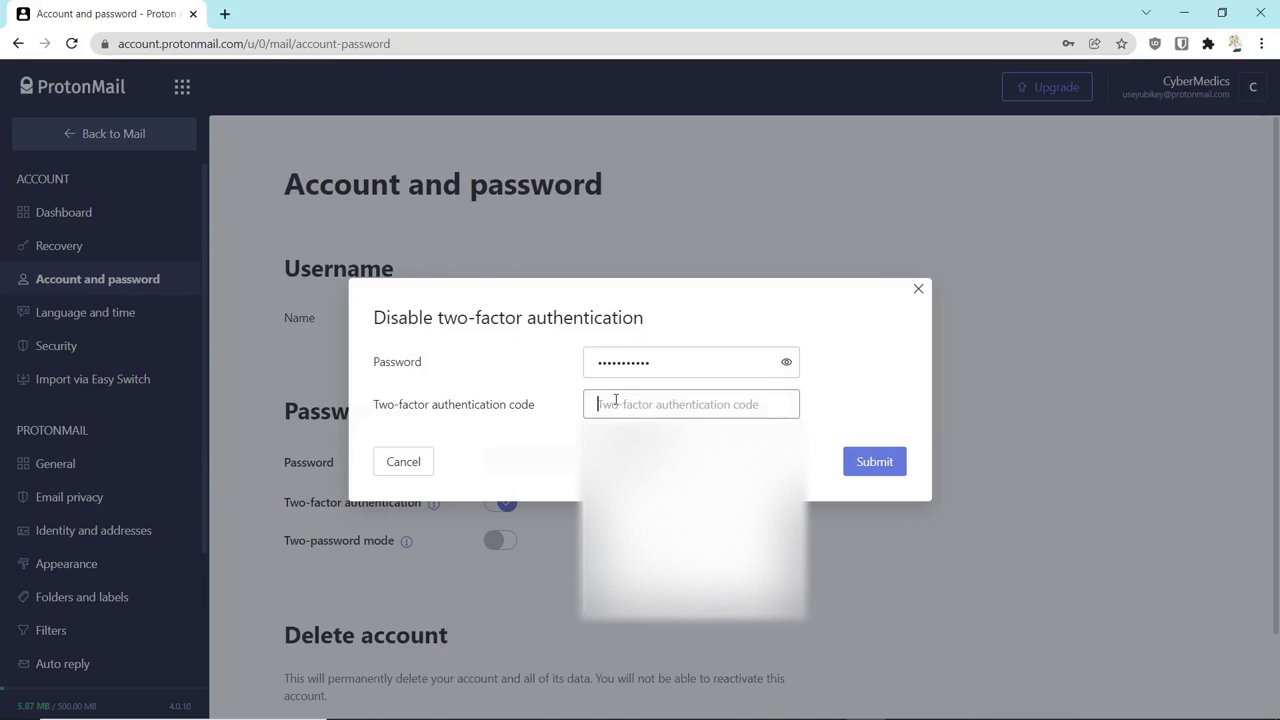
pyautogui.rightClick(615, 403)
pyautogui.click(680, 502)
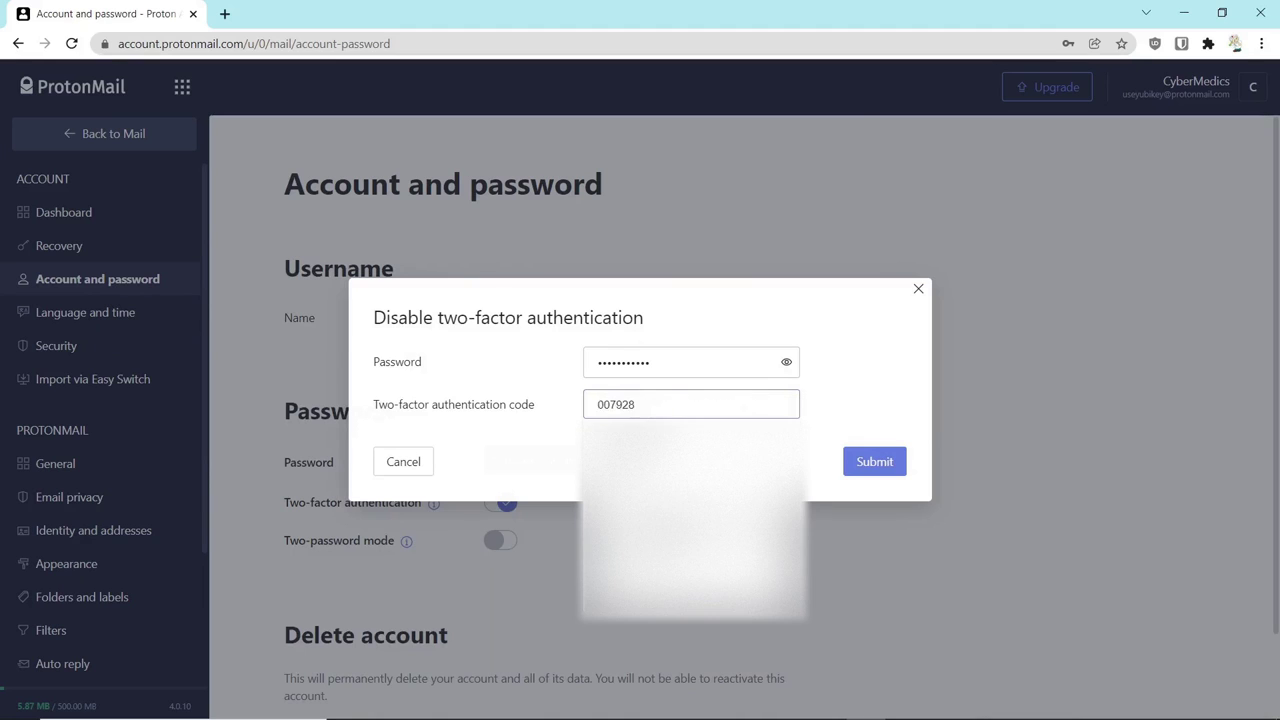
pyautogui.hotkey('ctrl', 'a')
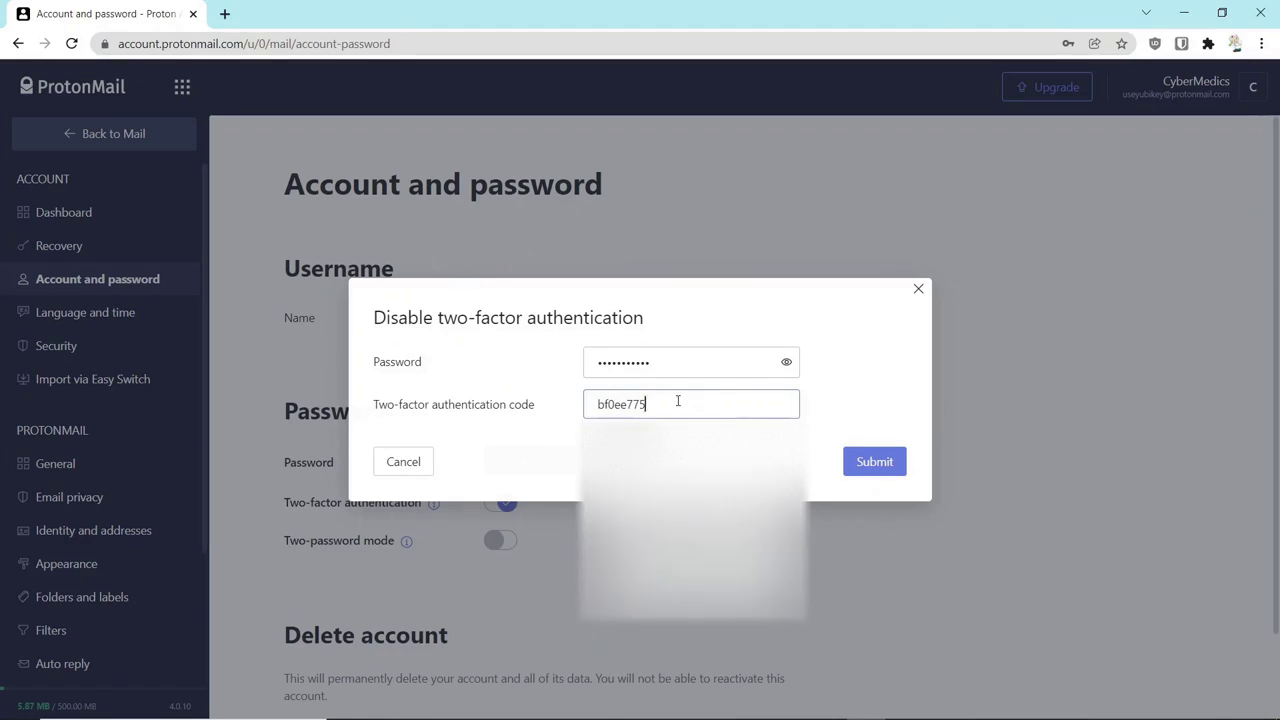
pyautogui.click(495, 405)
pyautogui.click(495, 405)
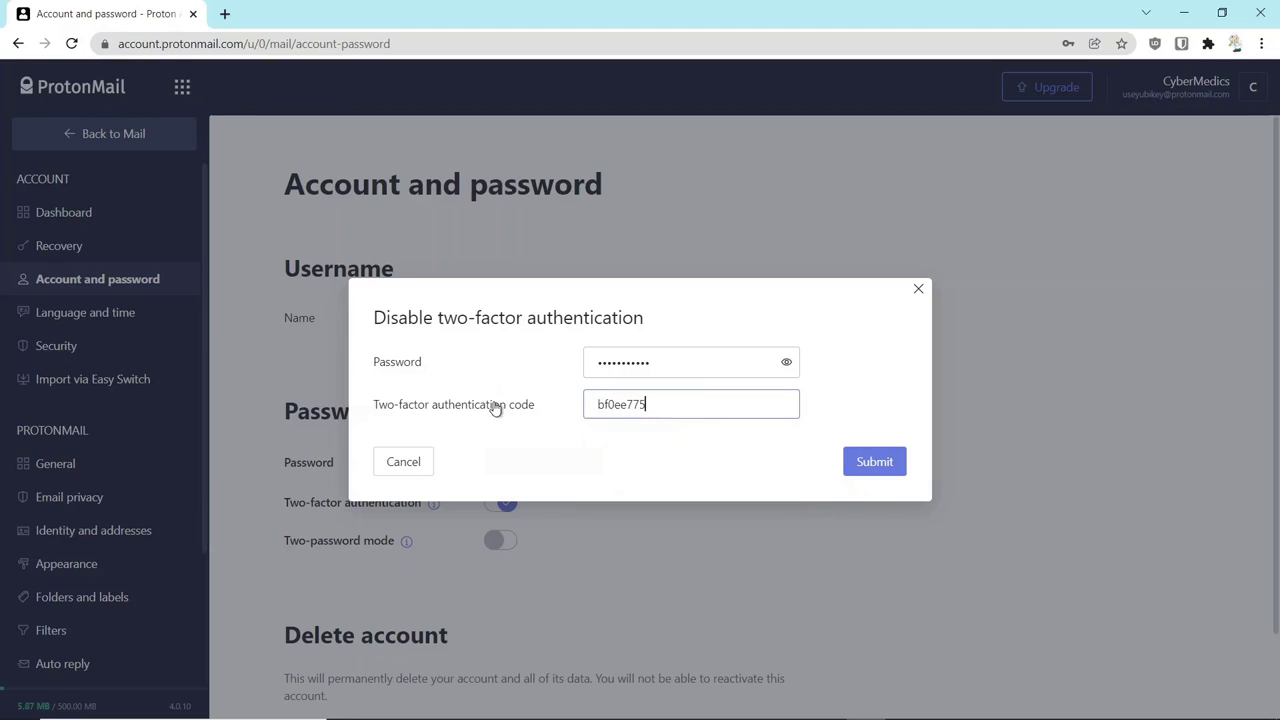
pyautogui.click(868, 470)
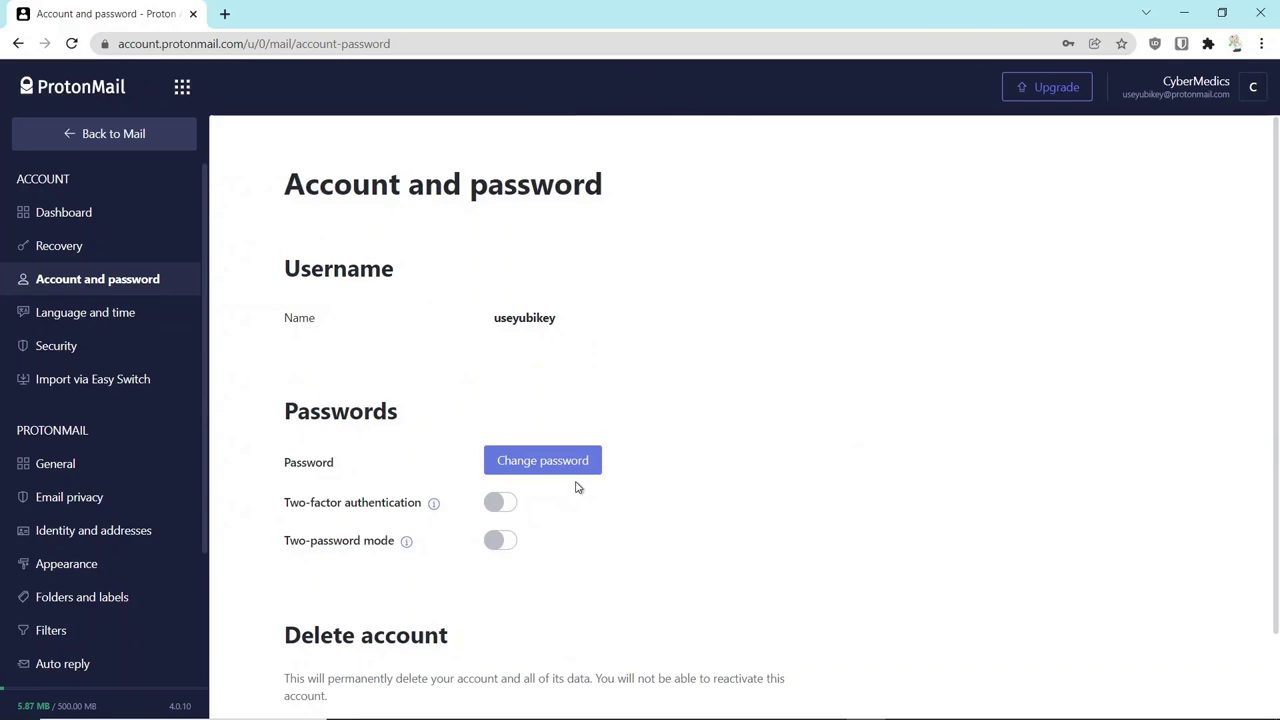
pyautogui.moveTo(826, 712)
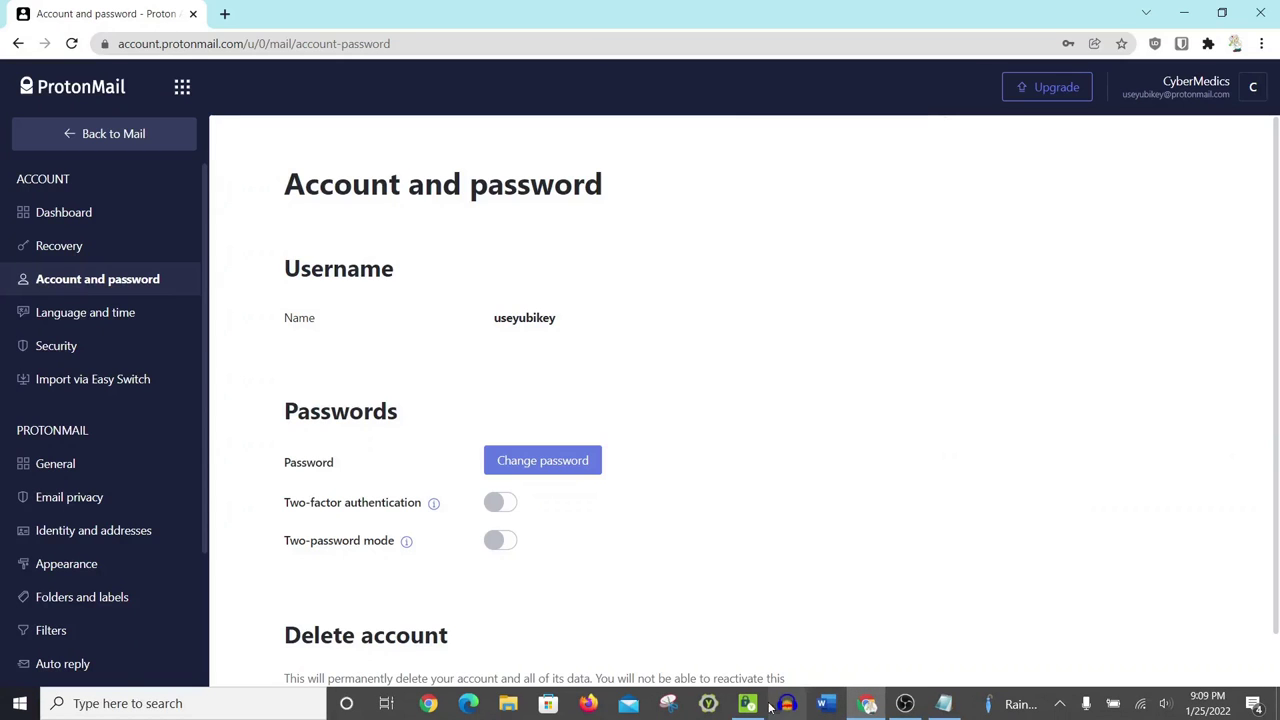
pyautogui.click(904, 703)
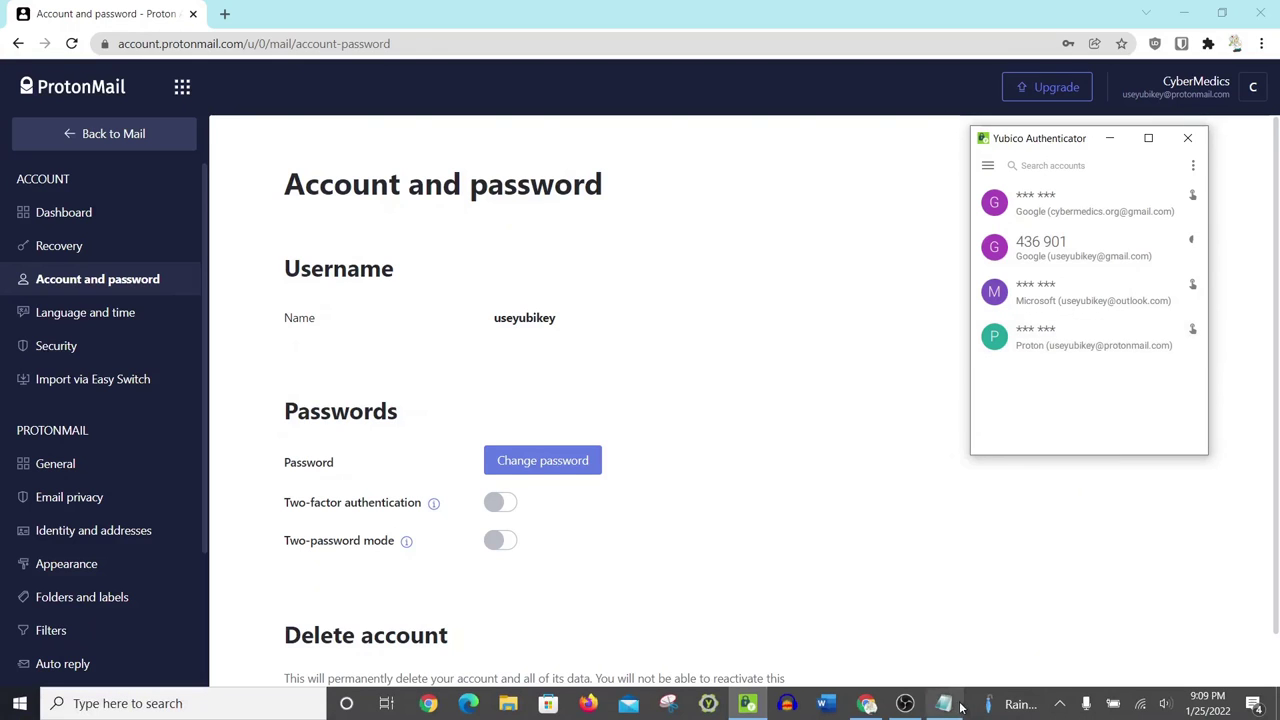
pyautogui.click(944, 705)
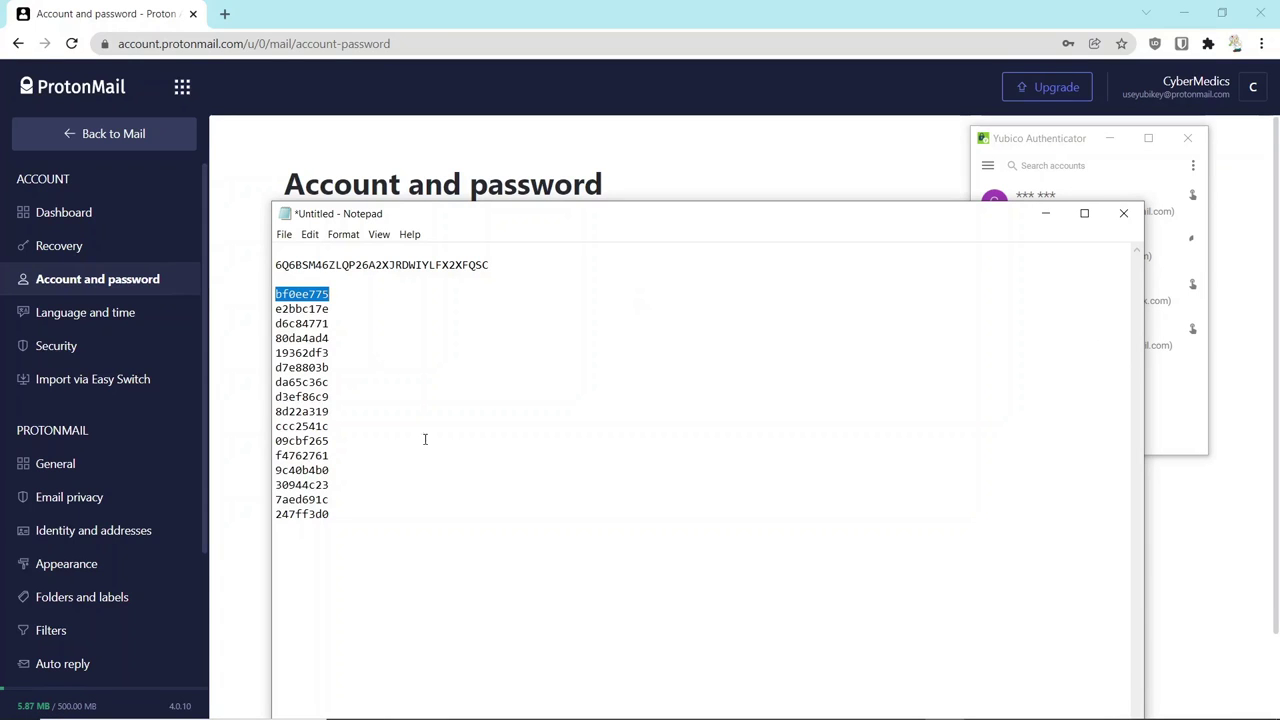
pyautogui.moveTo(525, 221); pyautogui.dragTo(818, 228)
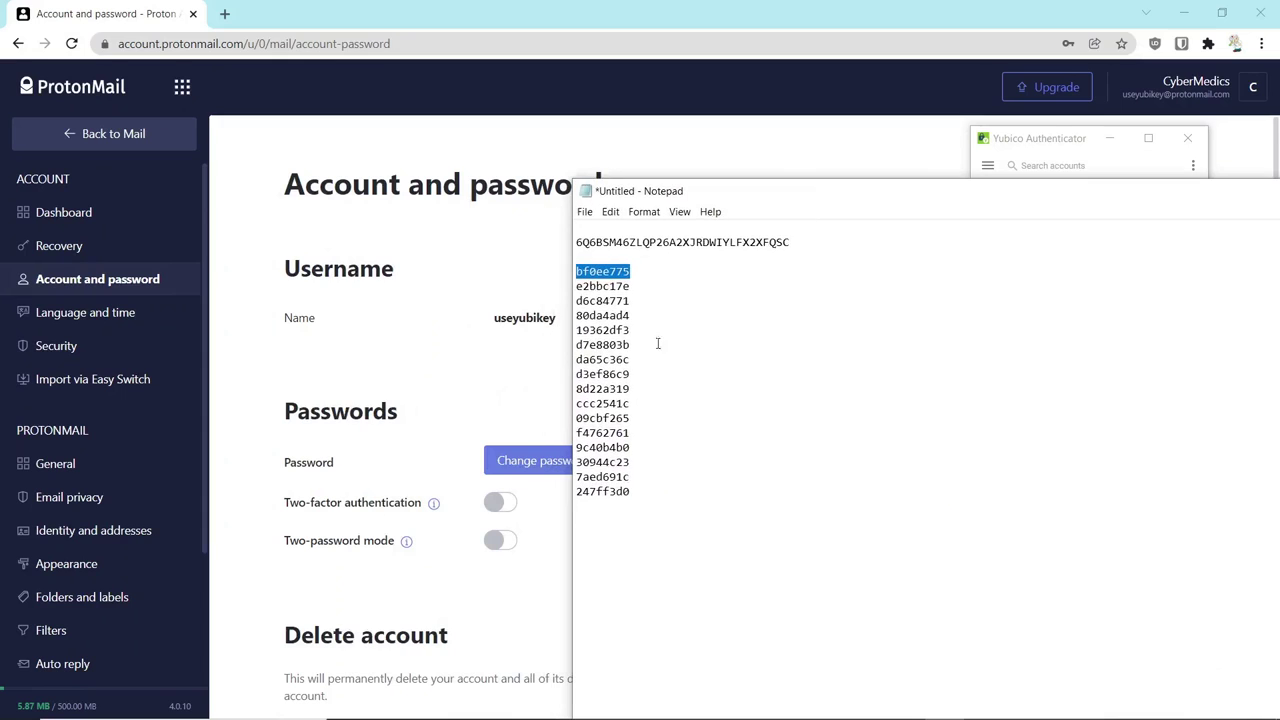
pyautogui.click(374, 483)
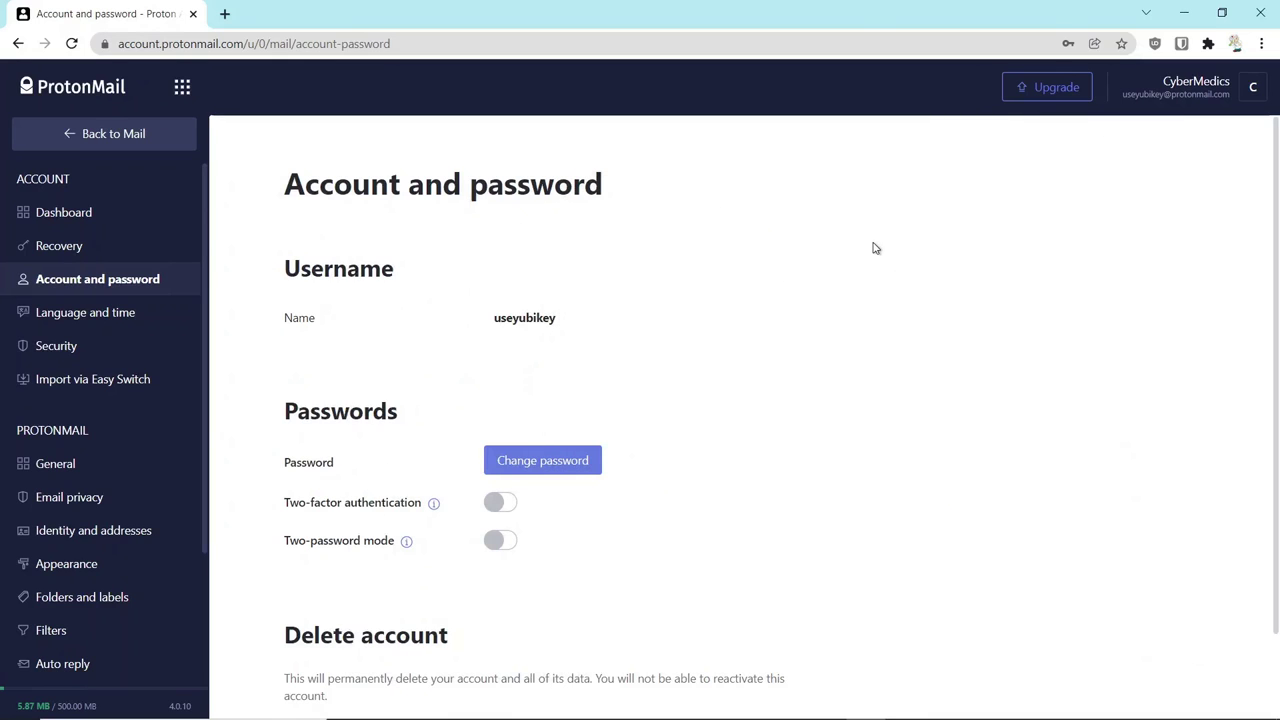